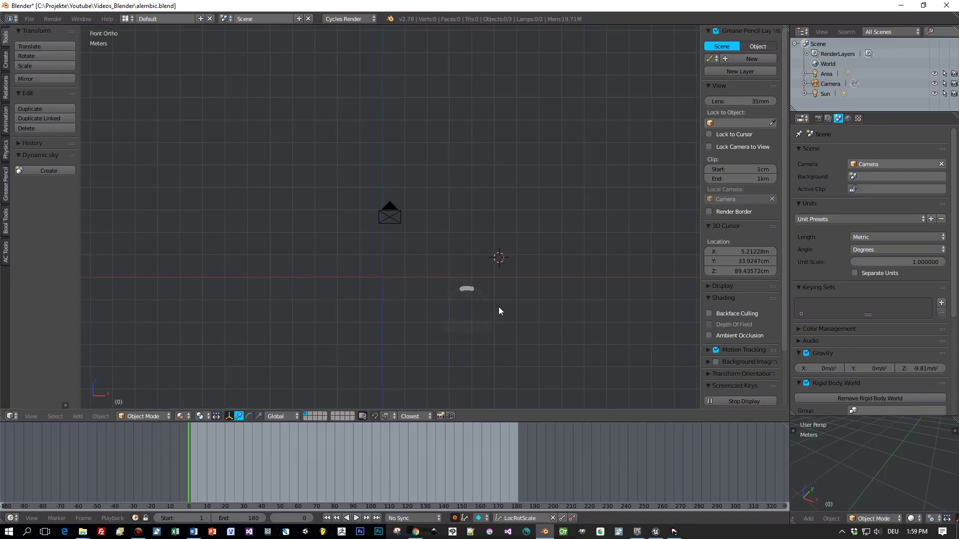
# Step: Add a cylinder mesh and set its location to X 0, Y 0, Z 0
pyautogui.hotkey('shift', 'a')
pyautogui.moveTo(512, 308)
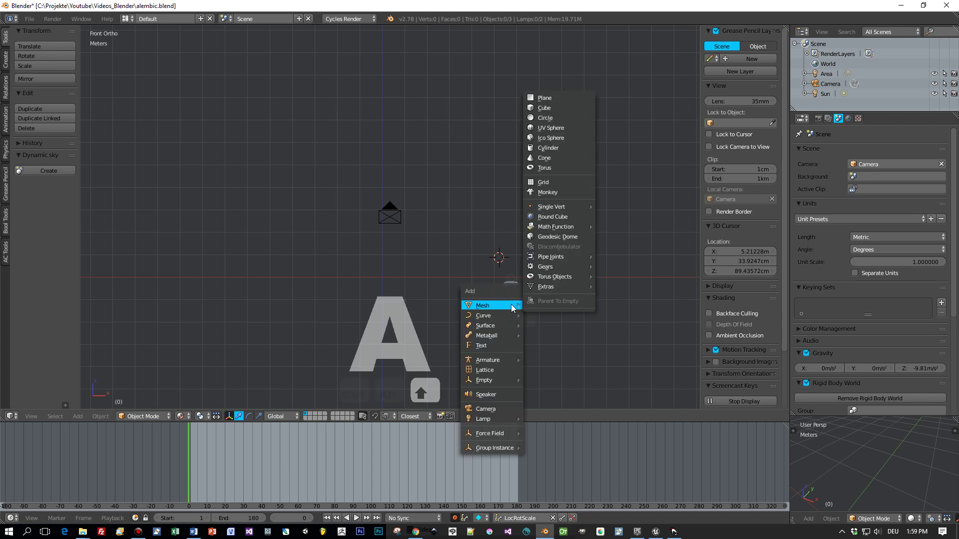
pyautogui.click(573, 150)
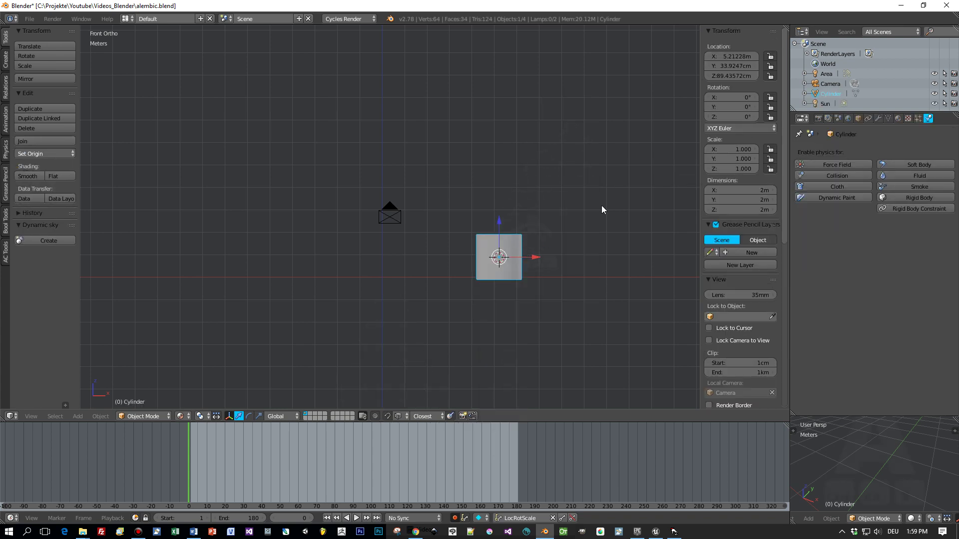
pyautogui.doubleClick(732, 58)
pyautogui.write('0')
pyautogui.press('Tab')
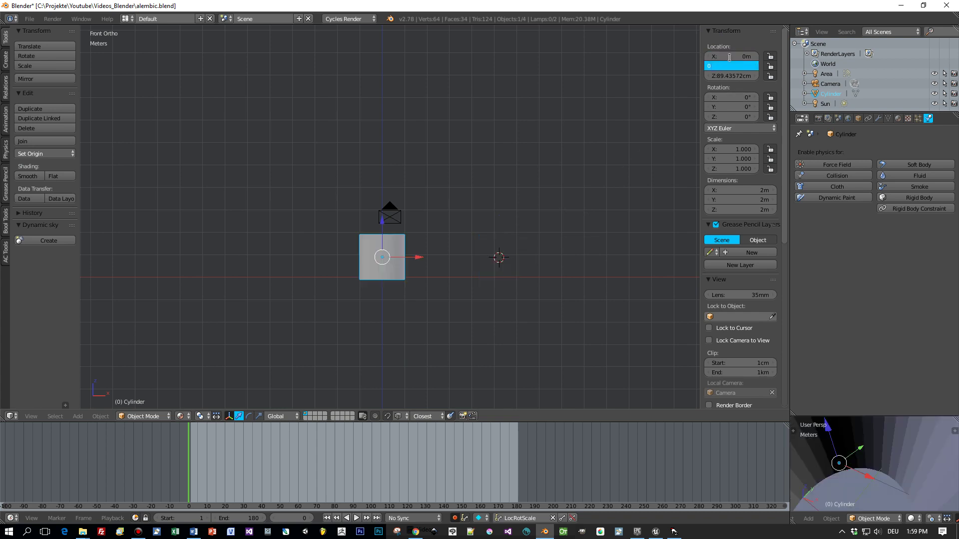
pyautogui.write('0')
pyautogui.press('Tab')
pyautogui.write('0')
pyautogui.press('Tab')
pyautogui.press('Return')
# Step: Orbit the view to look down on the cylinder and bring up the viewport shading options
pyautogui.press('z')
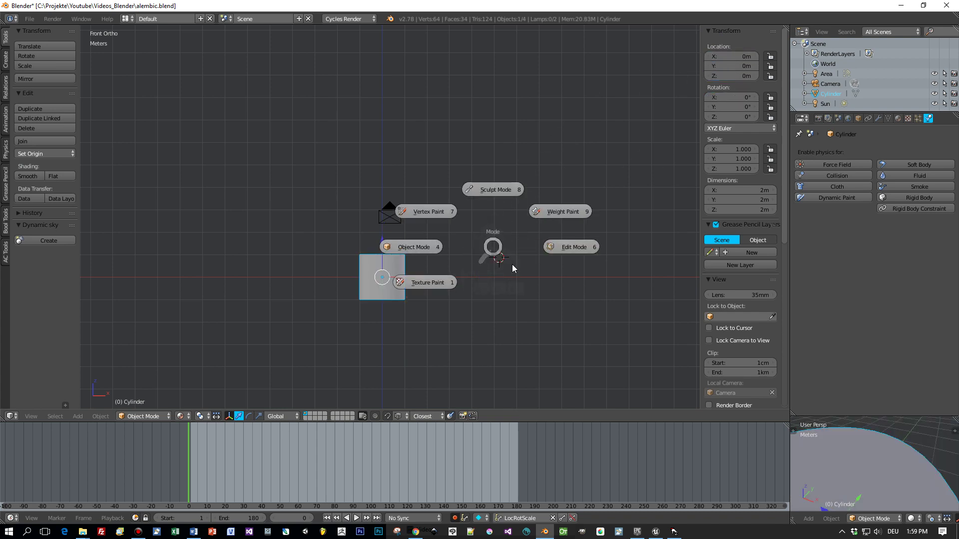
pyautogui.click(473, 280)
pyautogui.moveTo(474, 279); pyautogui.dragTo(455, 296, button='middle')
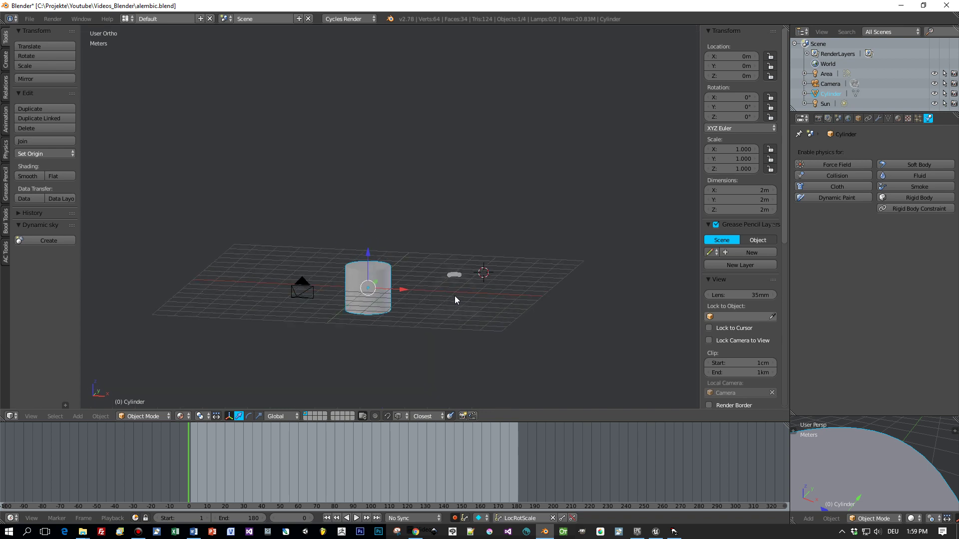
pyautogui.click(187, 414)
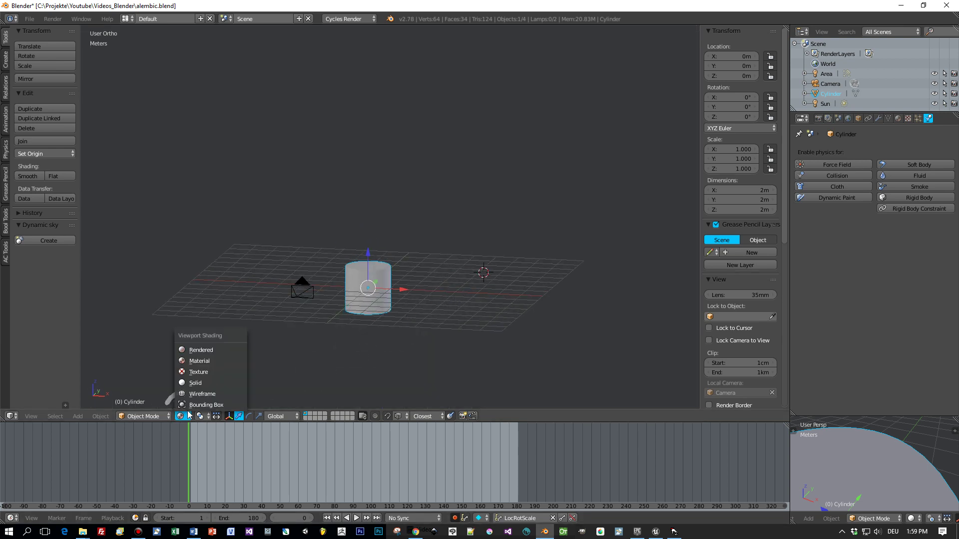
# Step: Switch to solid shading and bevel the cylinder's top edge loop with 2 segments
pyautogui.click(205, 382)
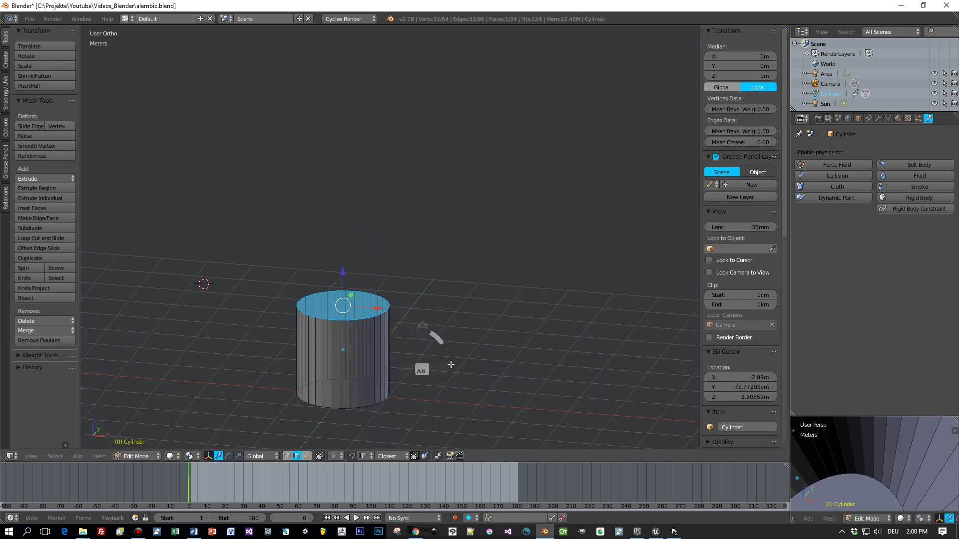
pyautogui.hotkey('ctrl', 'b')
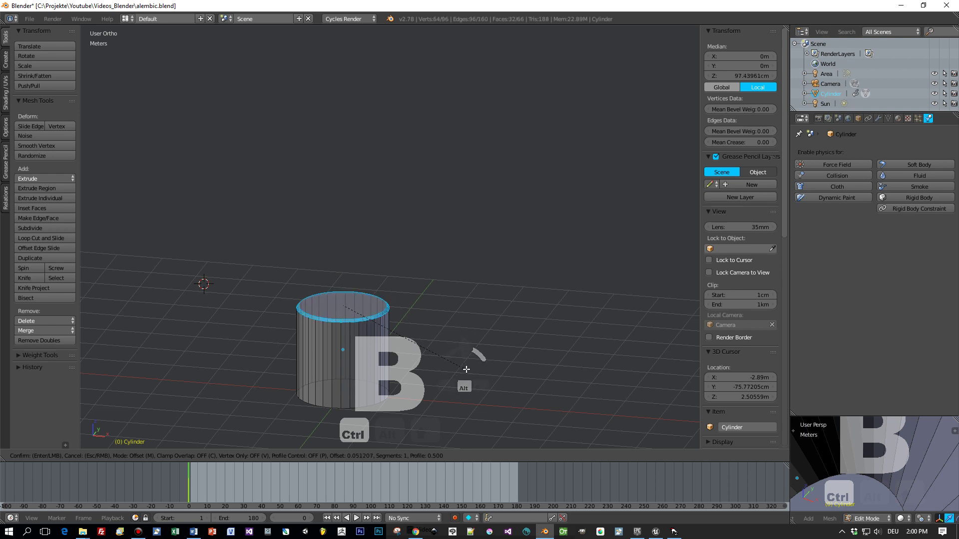
pyautogui.scroll(1, 466, 369)
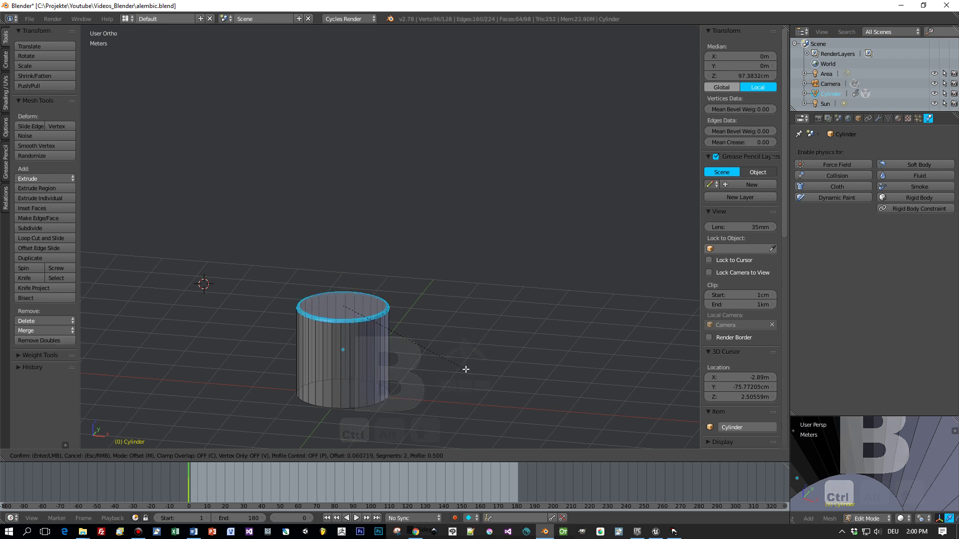
pyautogui.click(465, 369)
pyautogui.press('KP_1')
pyautogui.moveTo(465, 341); pyautogui.dragTo(469, 326, button='middle')
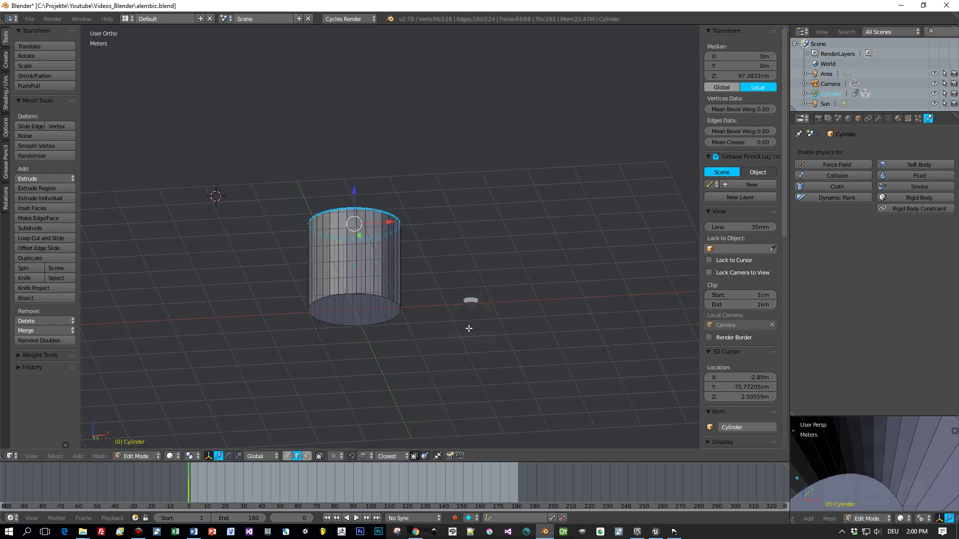
# Step: Delete the cylinder's bottom face so it is open underneath
pyautogui.click(307, 456)
pyautogui.rightClick(359, 310)
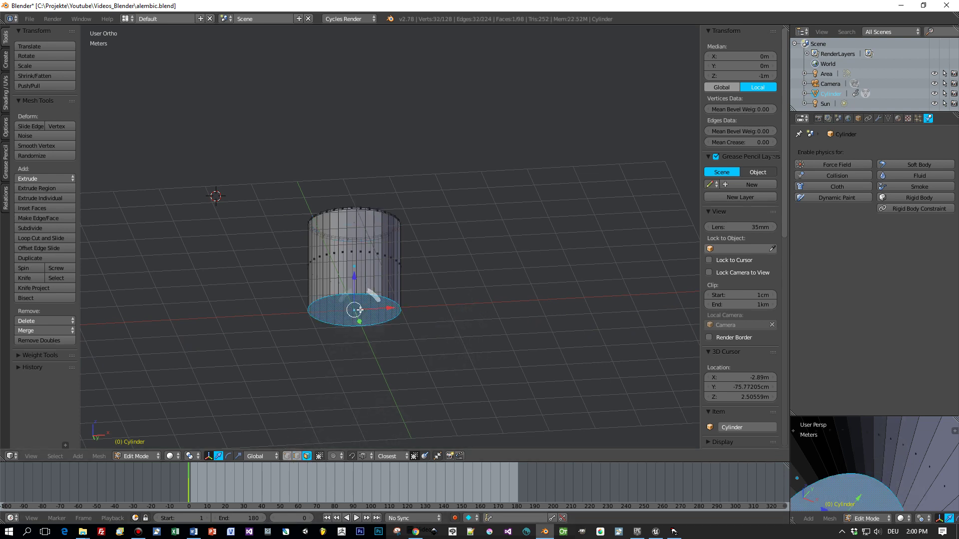
pyautogui.press('x')
pyautogui.click(351, 329)
pyautogui.press('KP_1')
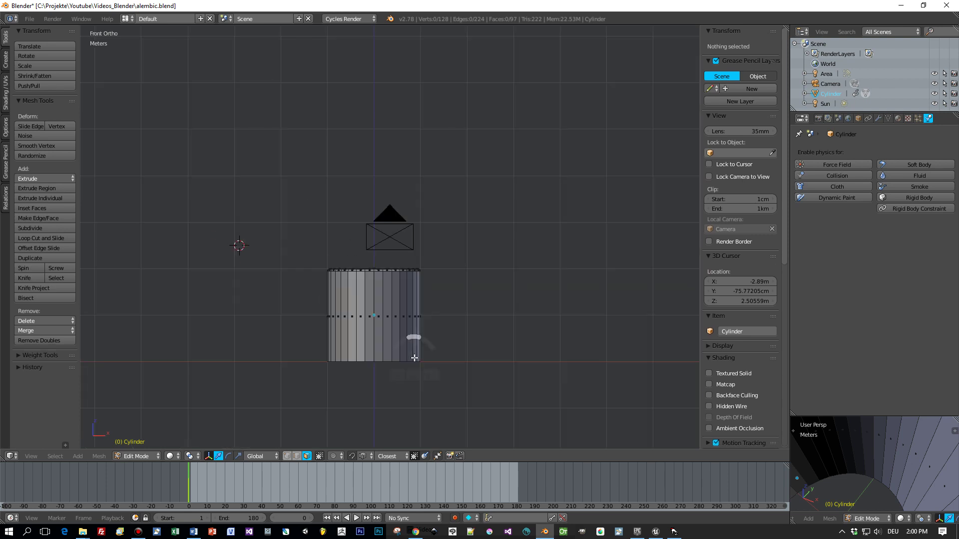
pyautogui.scroll(-4, 456, 359)
pyautogui.keyDown('shift'); pyautogui.moveTo(475, 321); pyautogui.dragTo(457, 360, button='middle'); pyautogui.keyUp('shift')
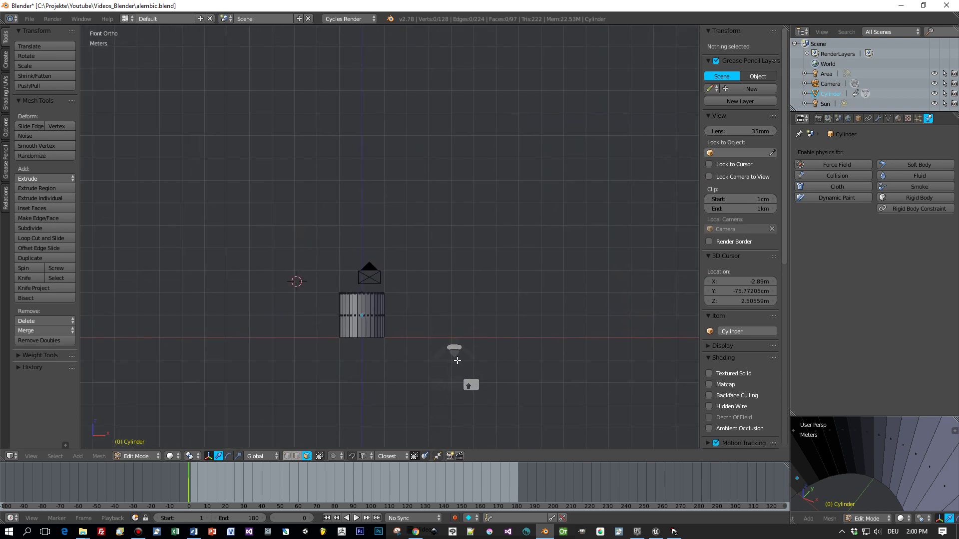
pyautogui.press('Tab')
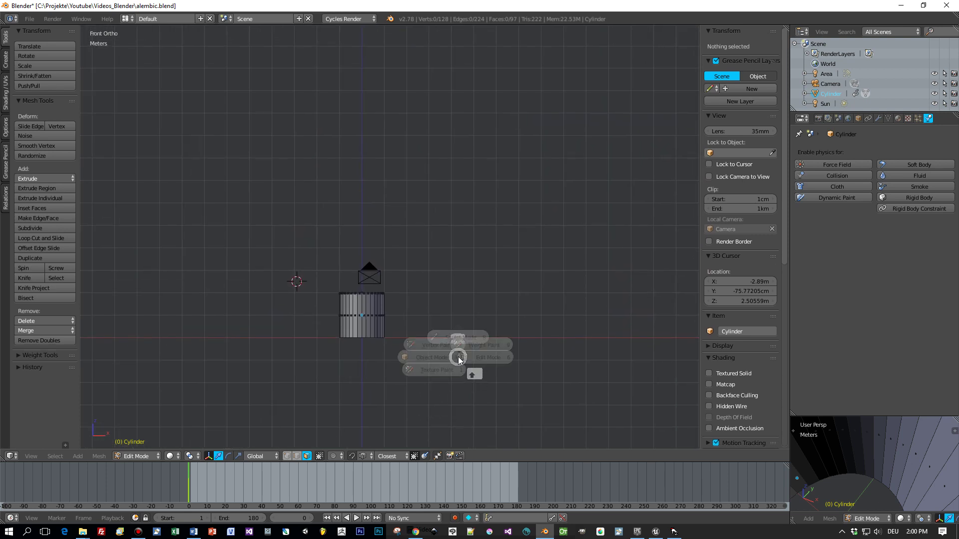
# Step: Back in Object Mode, give the cylinder a new material named matCylinder
pyautogui.click(388, 361)
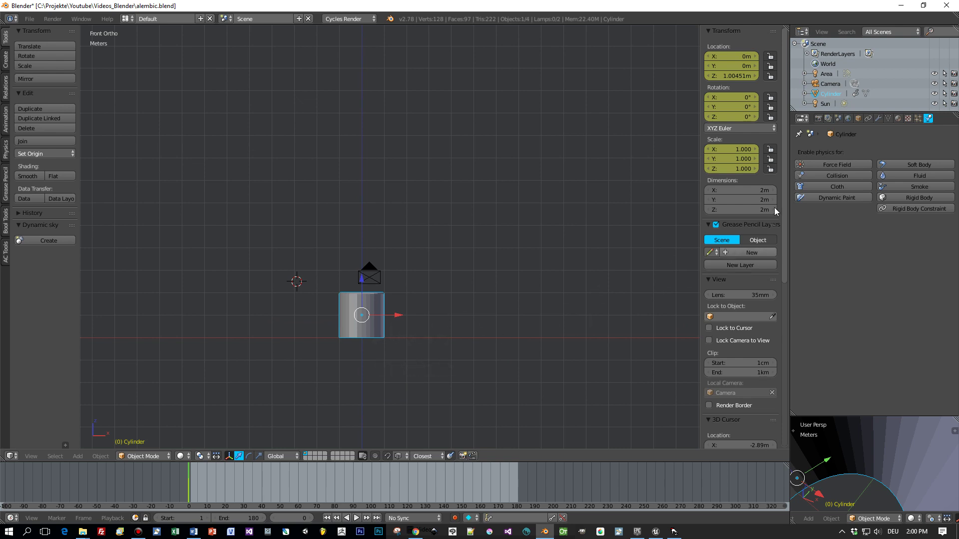
pyautogui.click(898, 118)
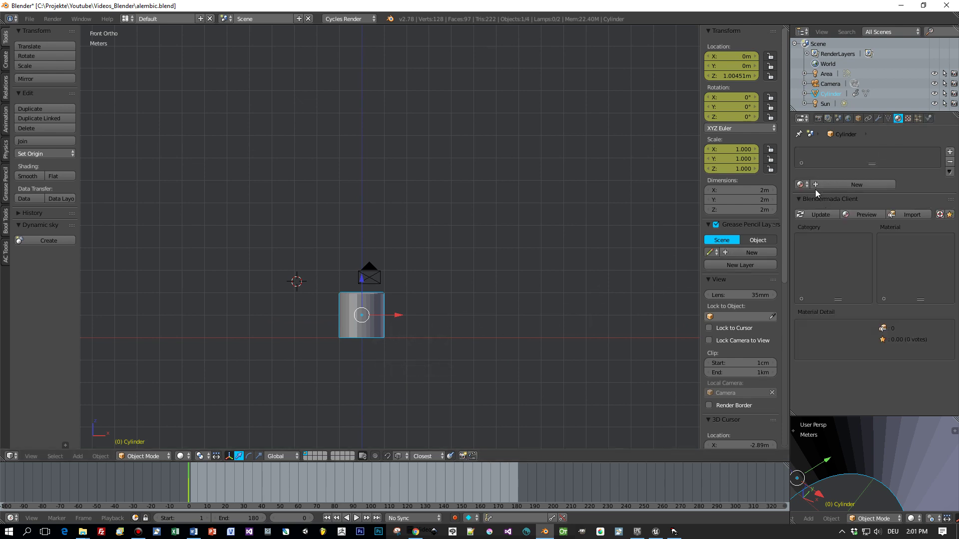
pyautogui.click(833, 184)
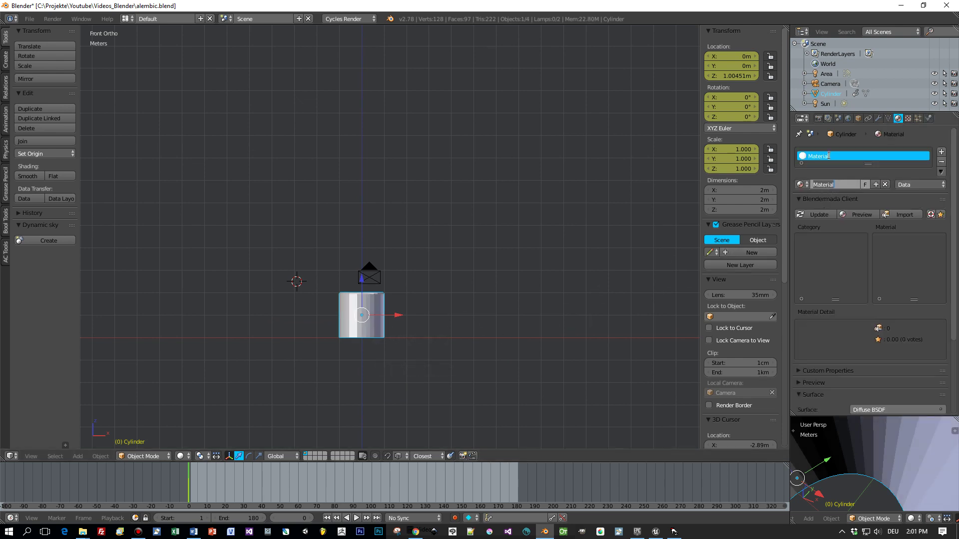
pyautogui.write('matCylind')
pyautogui.press('Return')
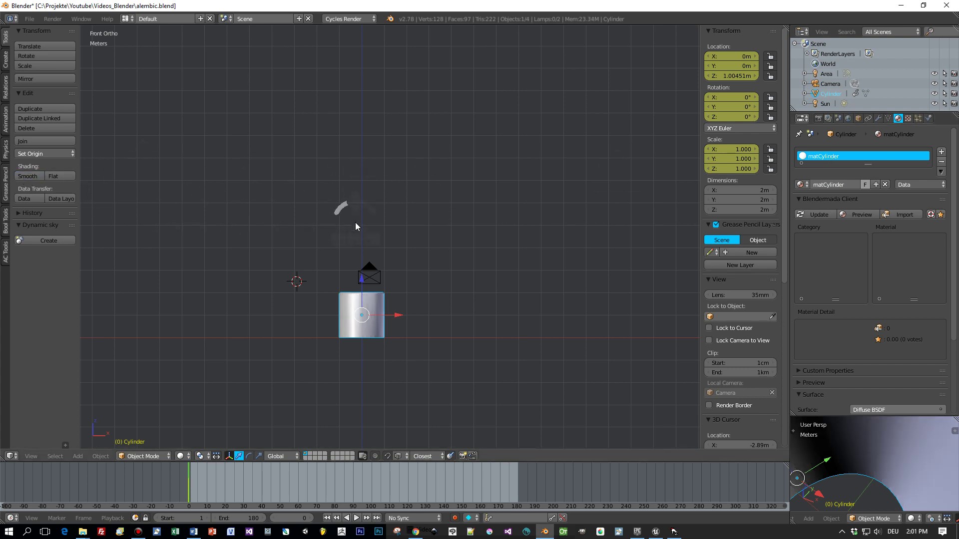
pyautogui.moveTo(358, 220)
pyautogui.mouseDown(button='middle')
pyautogui.moveTo(348, 253)
pyautogui.moveTo(355, 237)
pyautogui.mouseUp(button='middle')
pyautogui.hotkey('shift', 'a')
pyautogui.moveTo(372, 242)
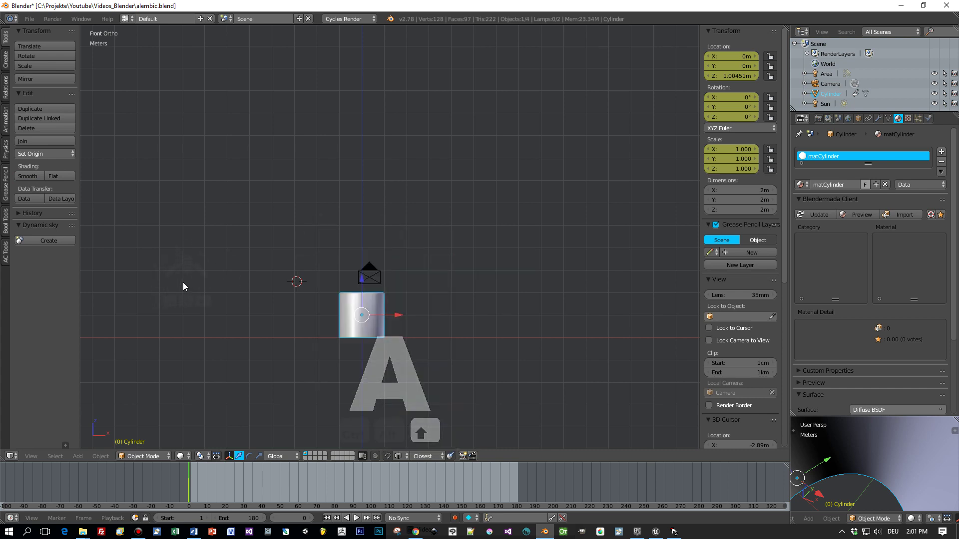
# Step: Snap the 3D cursor to the origin, add a plane, raise it to Z 9.01274 m and scale it 7.715
pyautogui.hotkey('shift', 's')
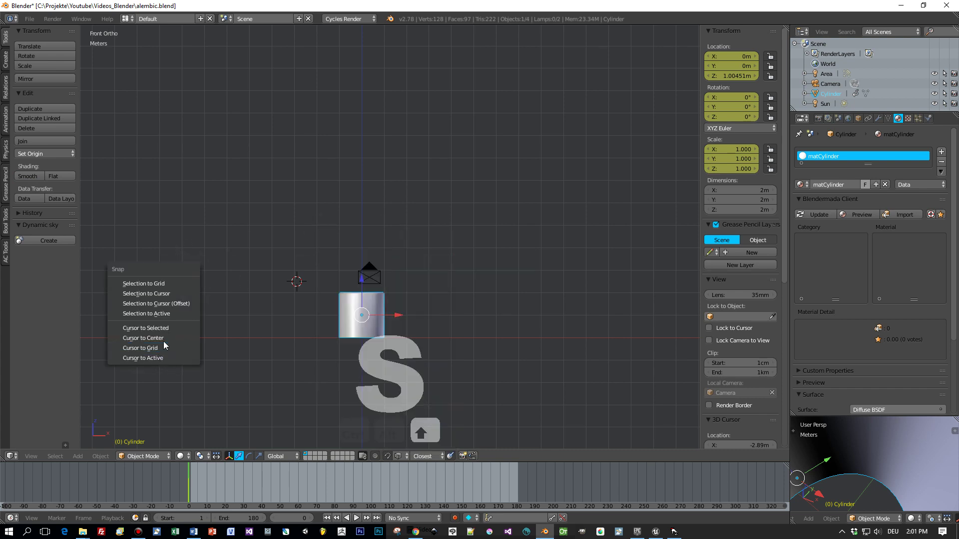
pyautogui.click(164, 340)
pyautogui.hotkey('shift', 'a')
pyautogui.moveTo(380, 319)
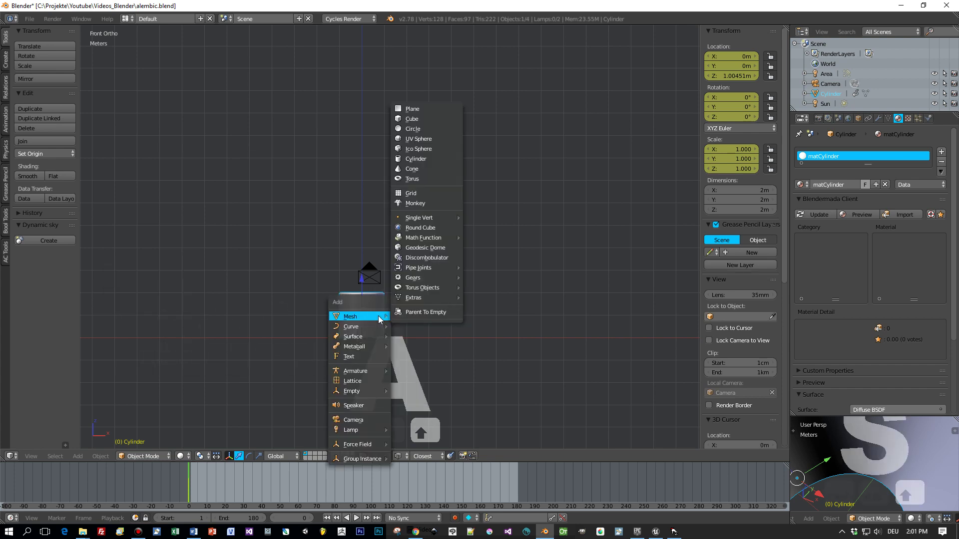
pyautogui.click(421, 108)
pyautogui.press('g')
pyautogui.press('z')
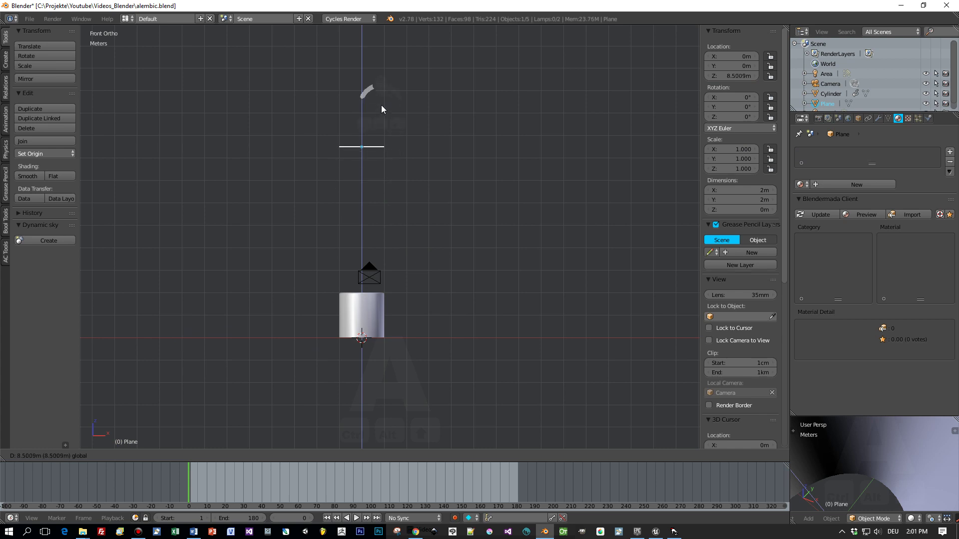
pyautogui.click(382, 94)
pyautogui.scroll(-3, 394, 145)
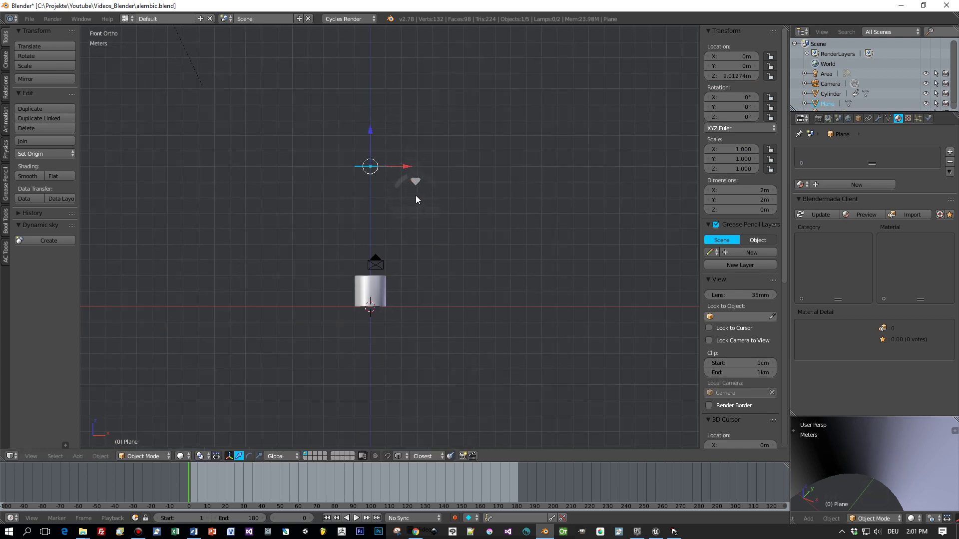
pyautogui.press('s')
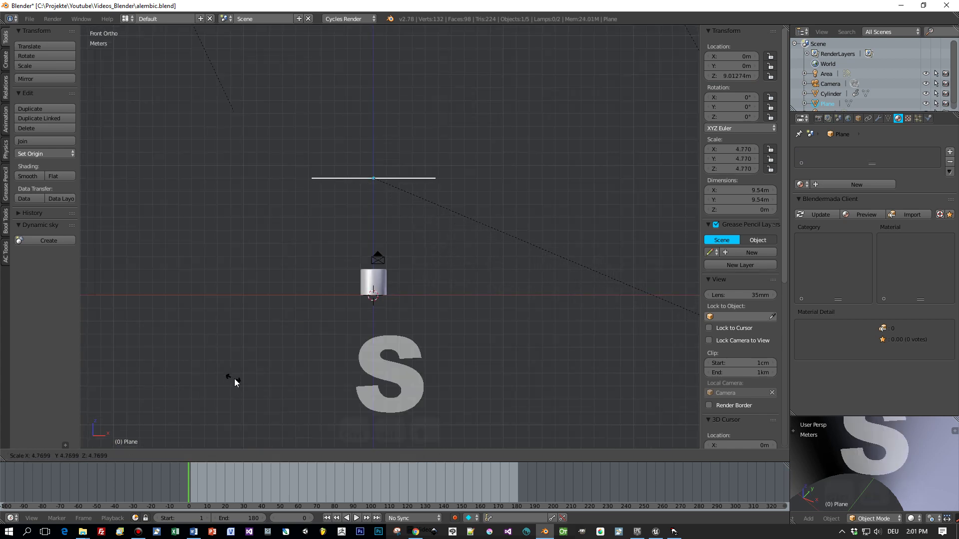
pyautogui.click(543, 46)
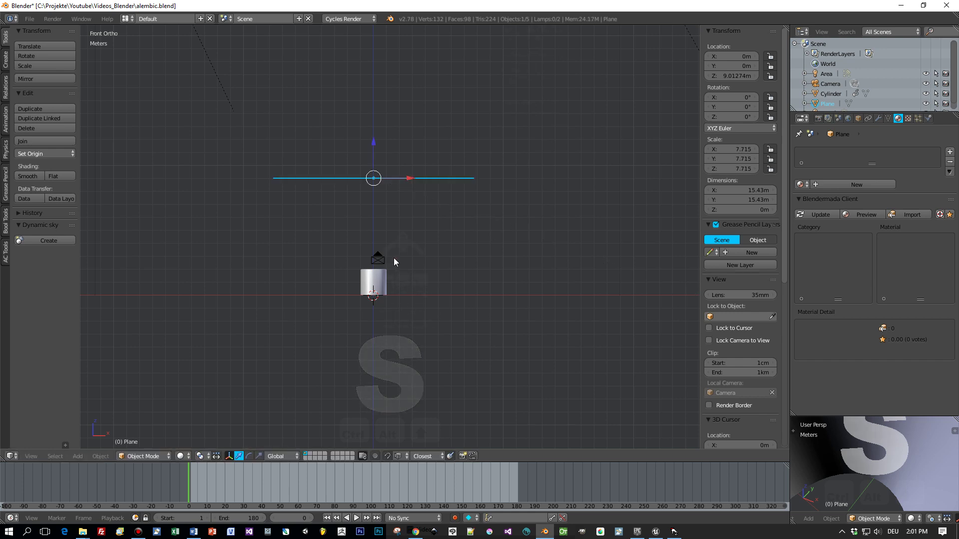
# Step: Raise the cylinder along Z to about 3.1964 m
pyautogui.rightClick(378, 281)
pyautogui.moveTo(375, 245); pyautogui.dragTo(377, 214)
pyautogui.moveTo(378, 215); pyautogui.dragTo(434, 214, button='middle')
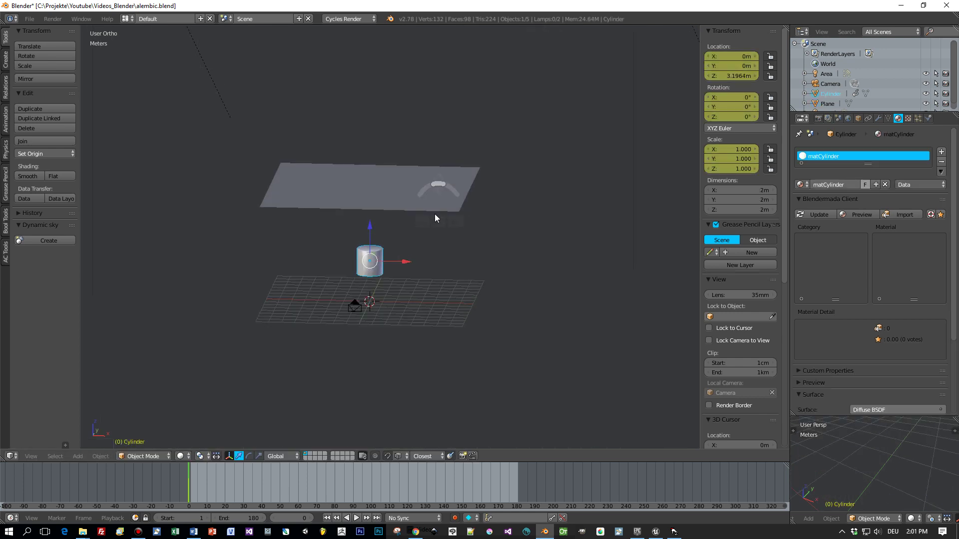
pyautogui.rightClick(430, 203)
# Step: In Edit Mode, subdivide the plane repeatedly into a 1,024-face grid
pyautogui.press('Tab')
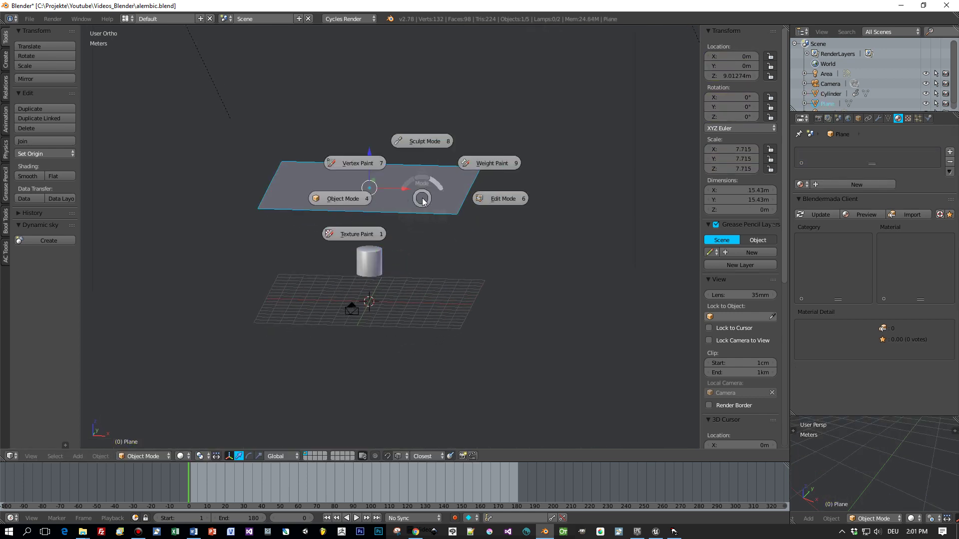
pyautogui.click(487, 199)
pyautogui.press('w')
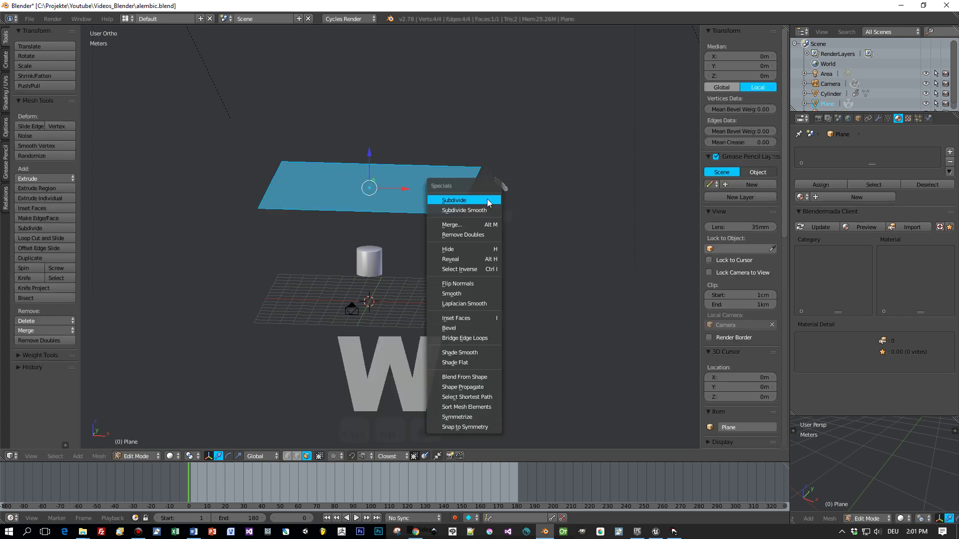
pyautogui.click(487, 200)
pyautogui.press('w')
pyautogui.click(487, 199)
pyautogui.press('w')
pyautogui.click(487, 199)
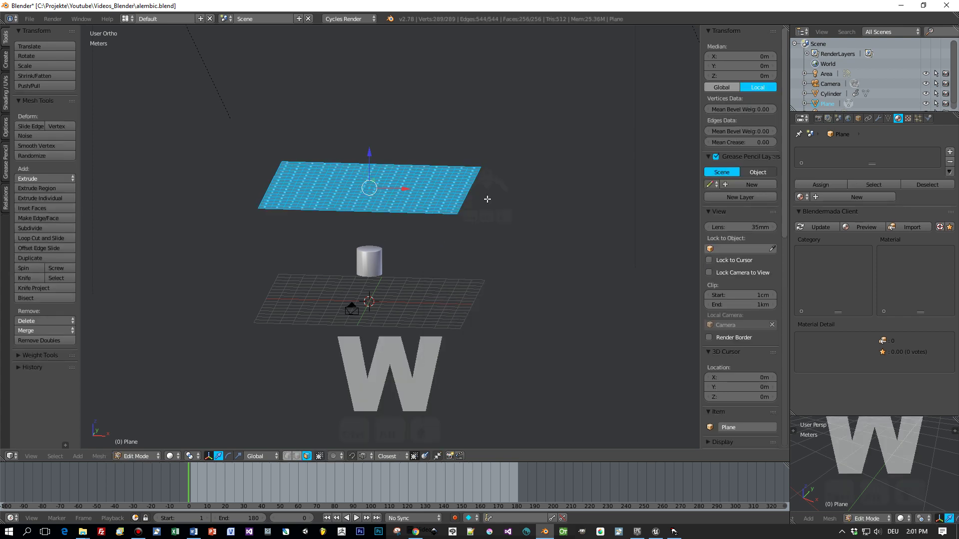
pyautogui.press('w')
pyautogui.click(487, 199)
# Step: Run Triangulate Faces on the plane to get 2,048 triangles, then return to Object Mode
pyautogui.moveTo(481, 206)
pyautogui.mouseDown(button='middle')
pyautogui.moveTo(469, 210)
pyautogui.moveTo(481, 200)
pyautogui.mouseUp(button='middle')
pyautogui.press('KP_1')
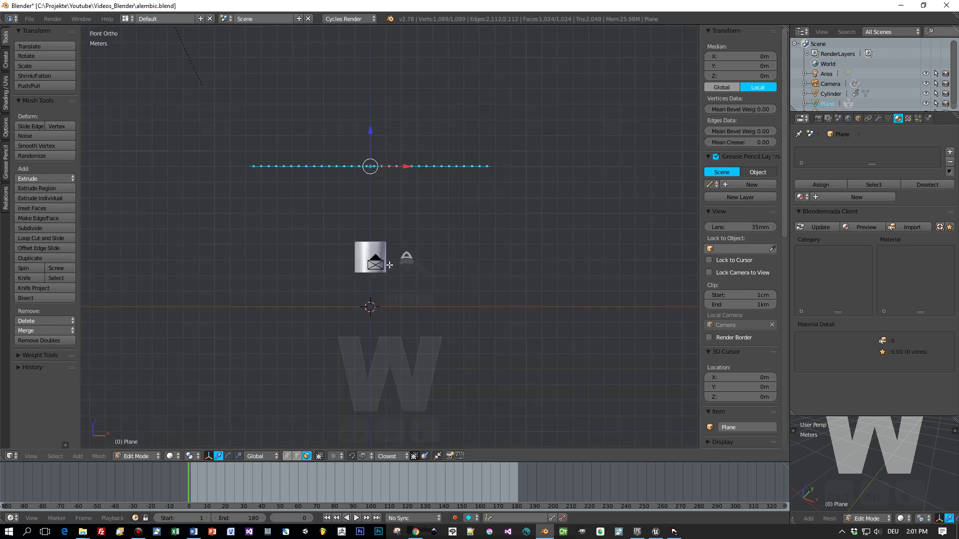
pyautogui.moveTo(437, 246); pyautogui.dragTo(429, 259, button='middle')
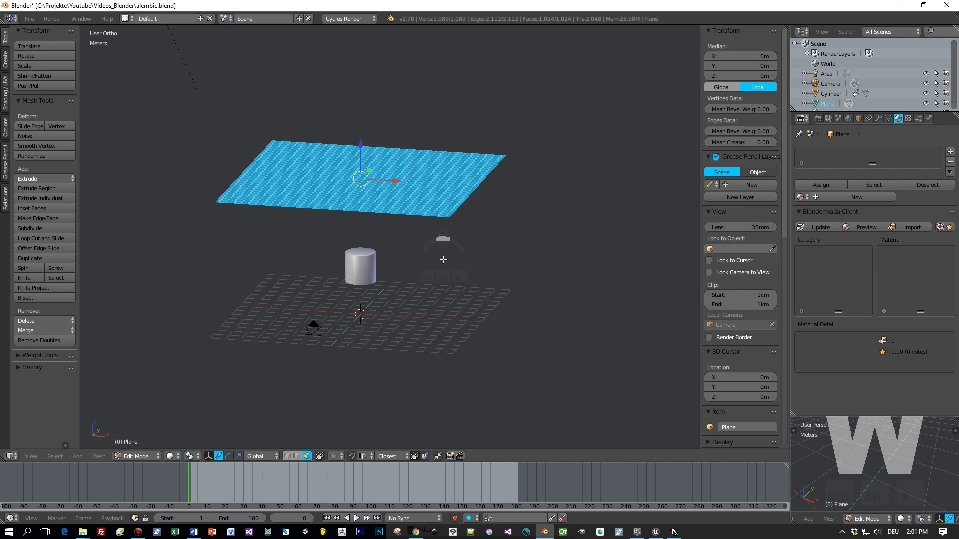
pyautogui.press('space')
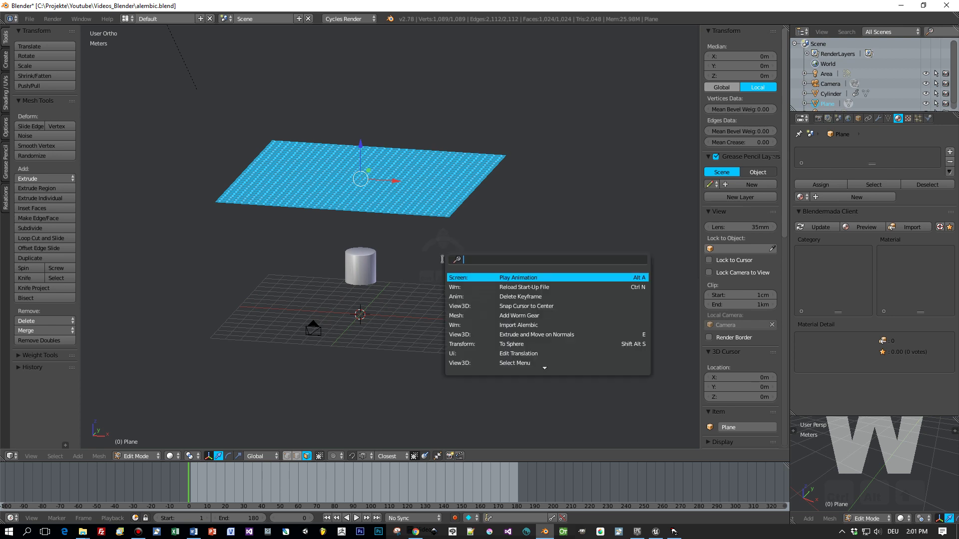
pyautogui.write('tria')
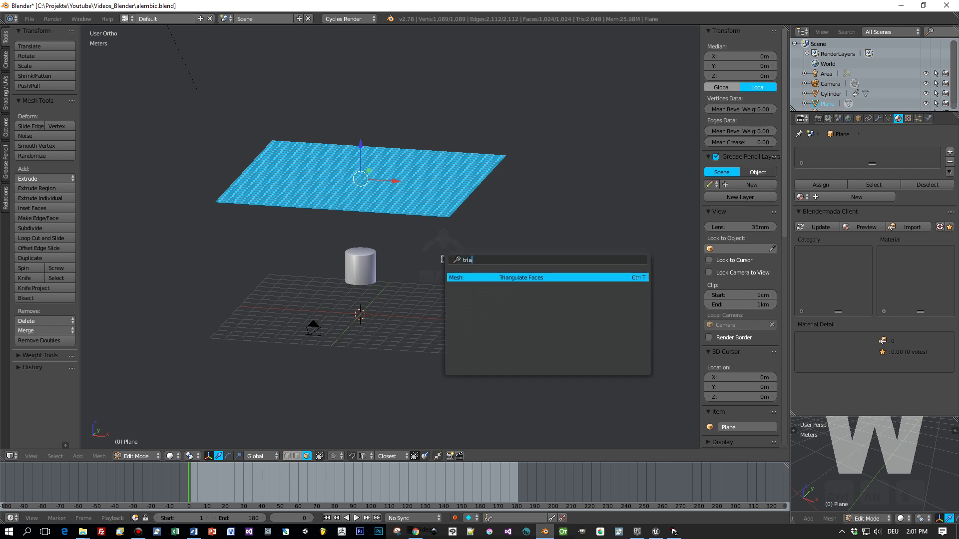
pyautogui.press('Return')
pyautogui.press('Tab')
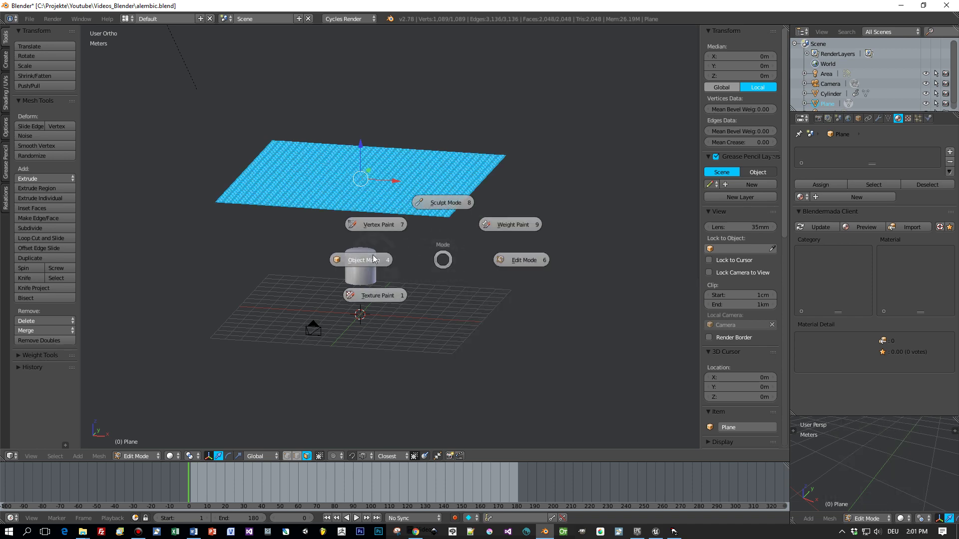
pyautogui.click(373, 258)
# Step: Check the subdivided plane from the front, then give it a new material named matPlane
pyautogui.press('Tab')
pyautogui.click(494, 271)
pyautogui.scroll(5, 498, 270)
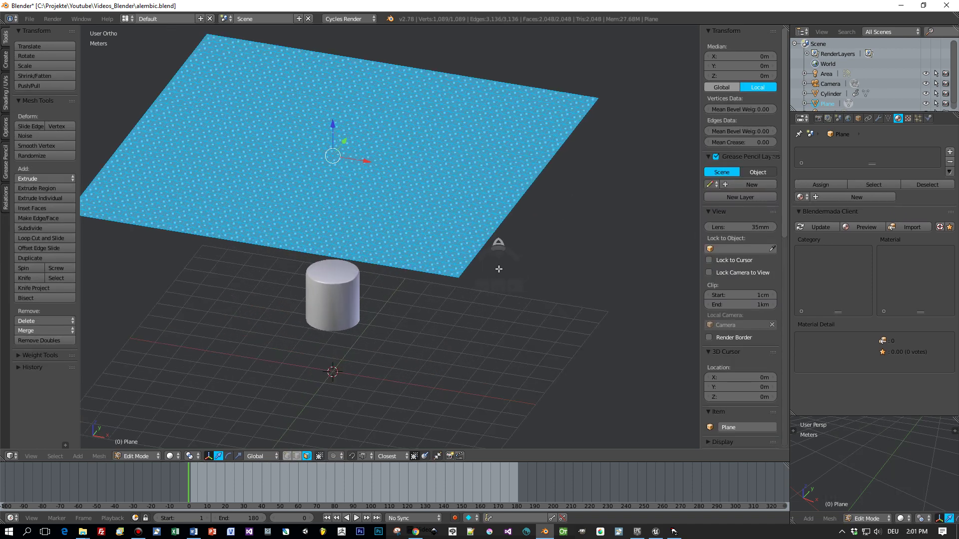
pyautogui.scroll(-6, 498, 269)
pyautogui.press('KP_1')
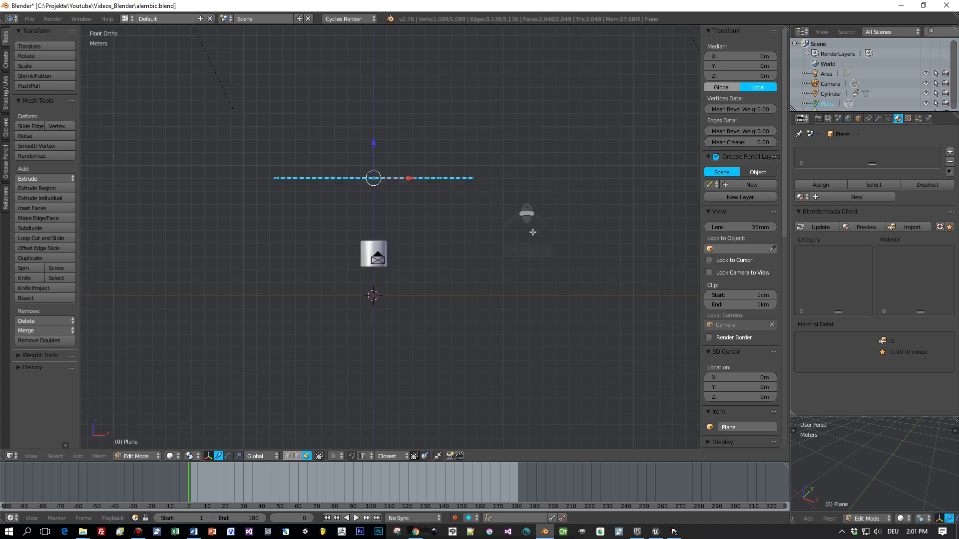
pyautogui.scroll(2, 523, 238)
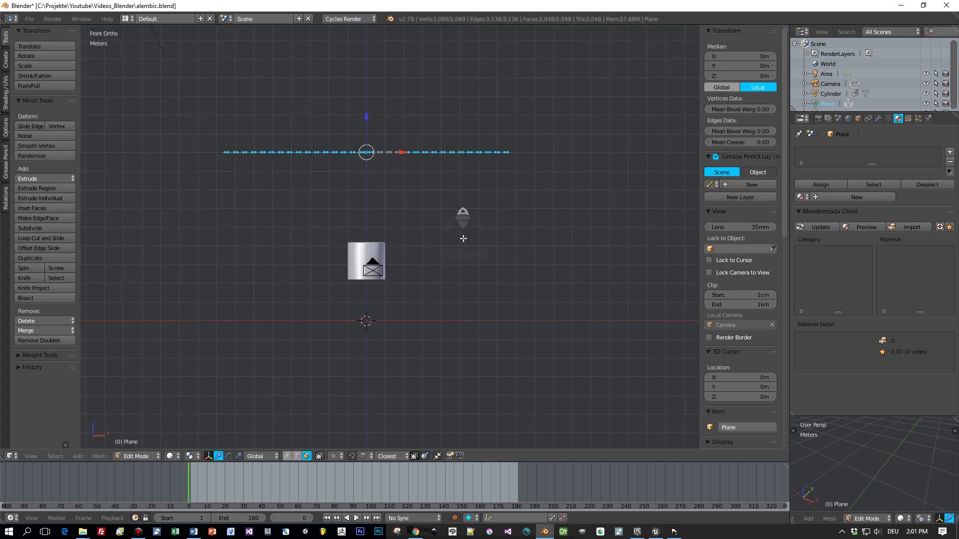
pyautogui.press('Tab')
pyautogui.click(399, 241)
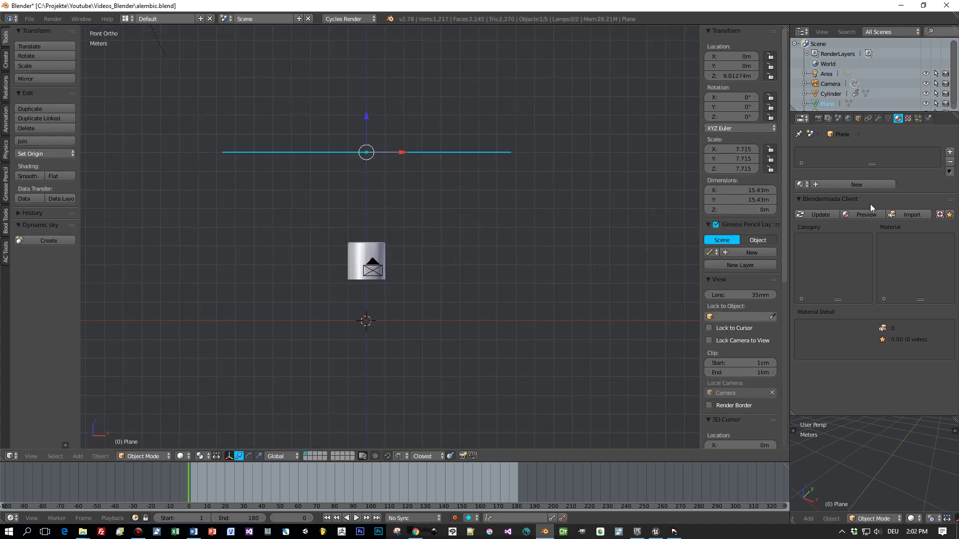
pyautogui.click(835, 184)
pyautogui.write('matPlane')
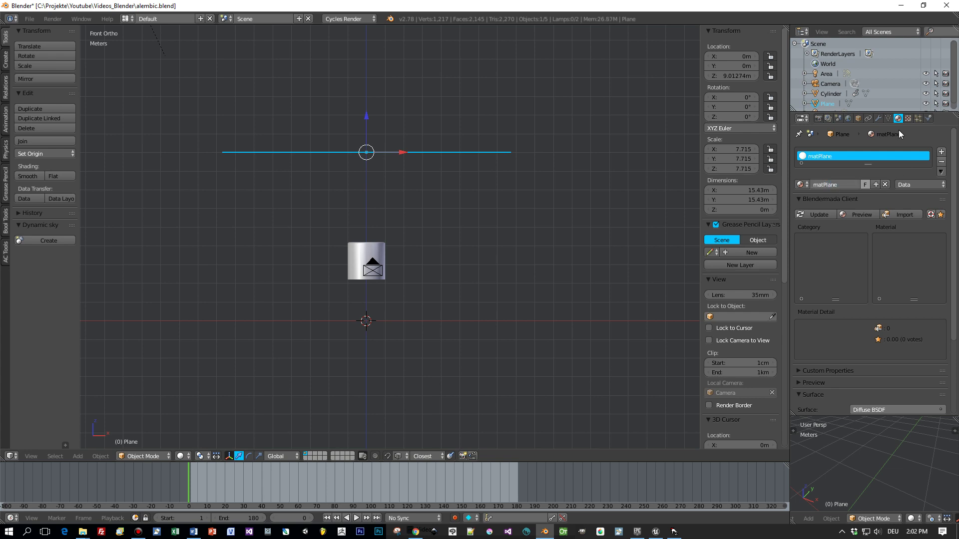
# Step: Add Cloth physics to the plane and Collision physics to the cylinder
pyautogui.click(929, 118)
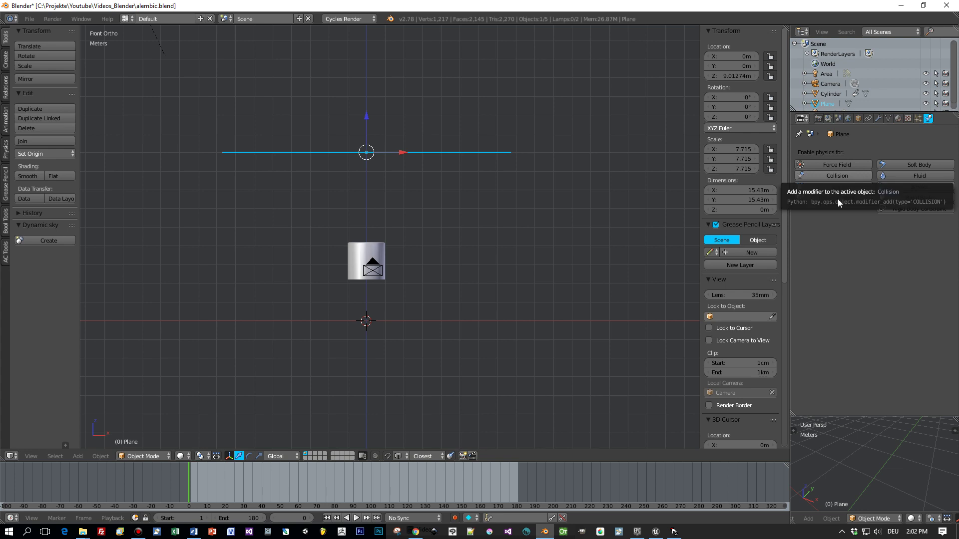
pyautogui.click(849, 186)
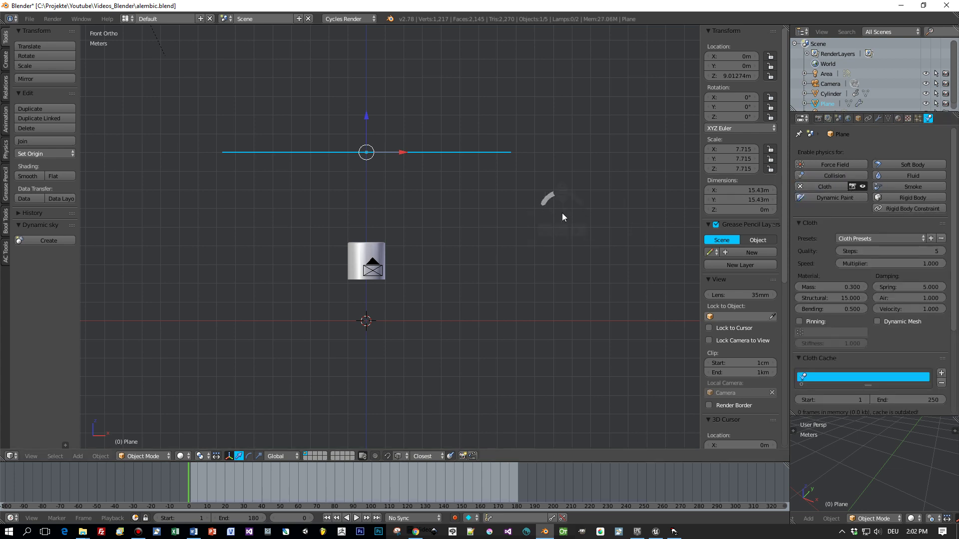
pyautogui.rightClick(373, 257)
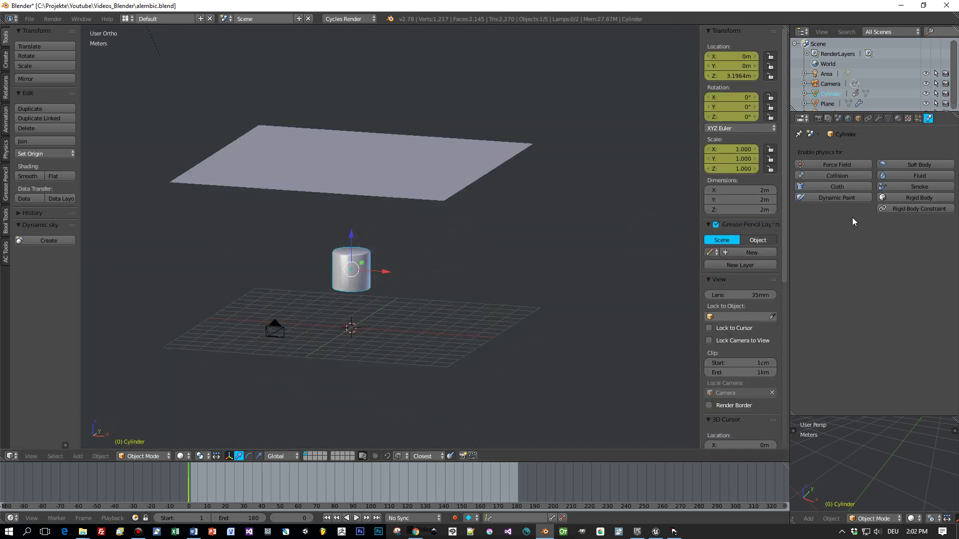
pyautogui.click(847, 173)
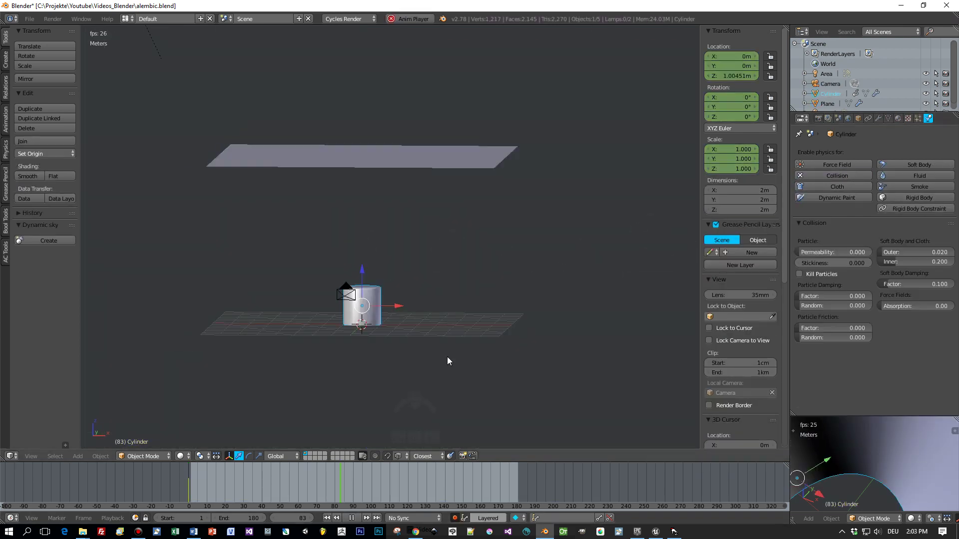
# Step: Play the cloth simulation with Alt+A so the plane drops onto the cylinder, then rewind to frame 0
pyautogui.rightClick(382, 156)
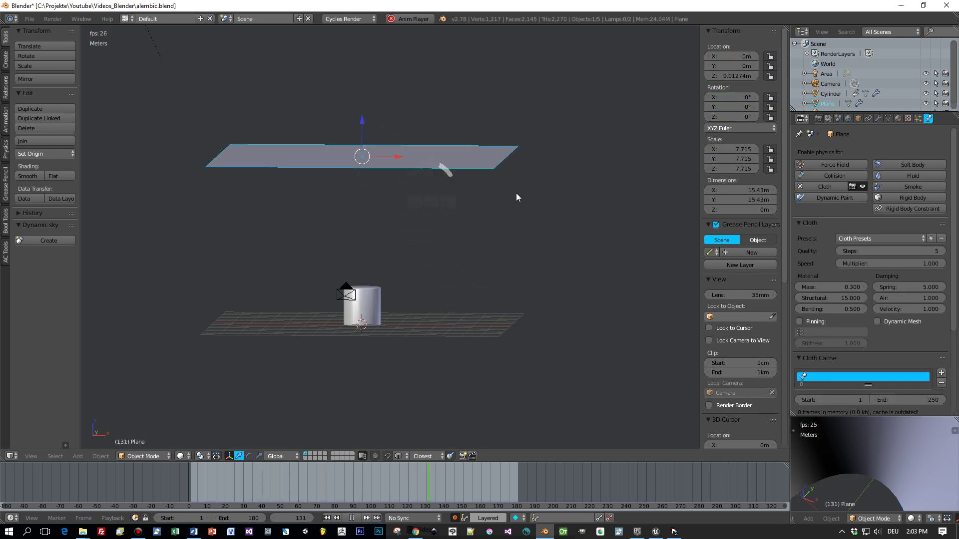
pyautogui.click(906, 197)
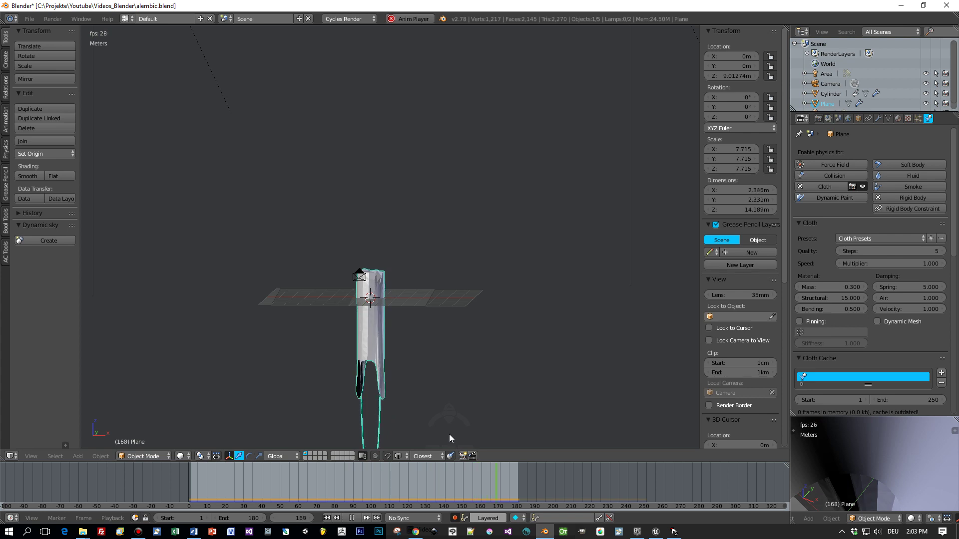
pyautogui.hotkey('alt', 'a')
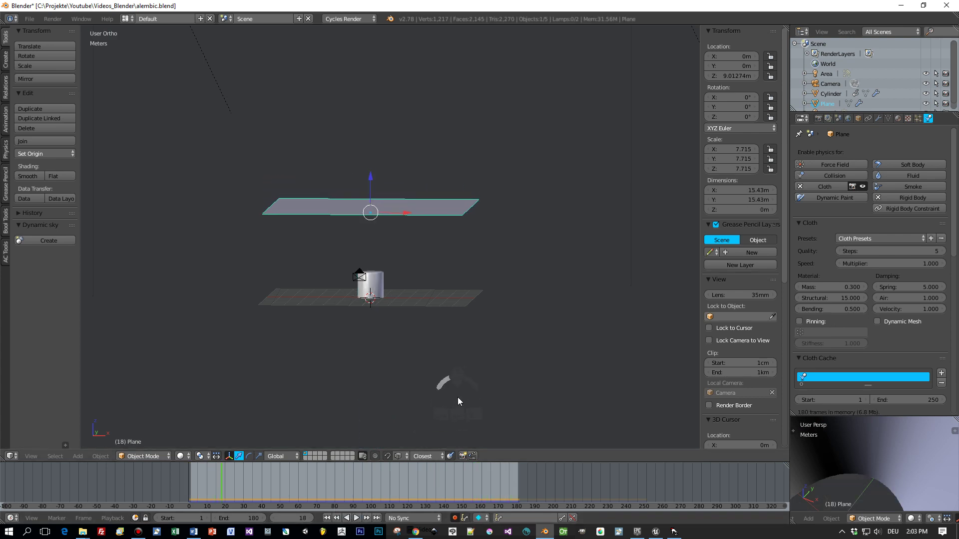
pyautogui.click(26, 177)
pyautogui.hotkey('alt', 'a')
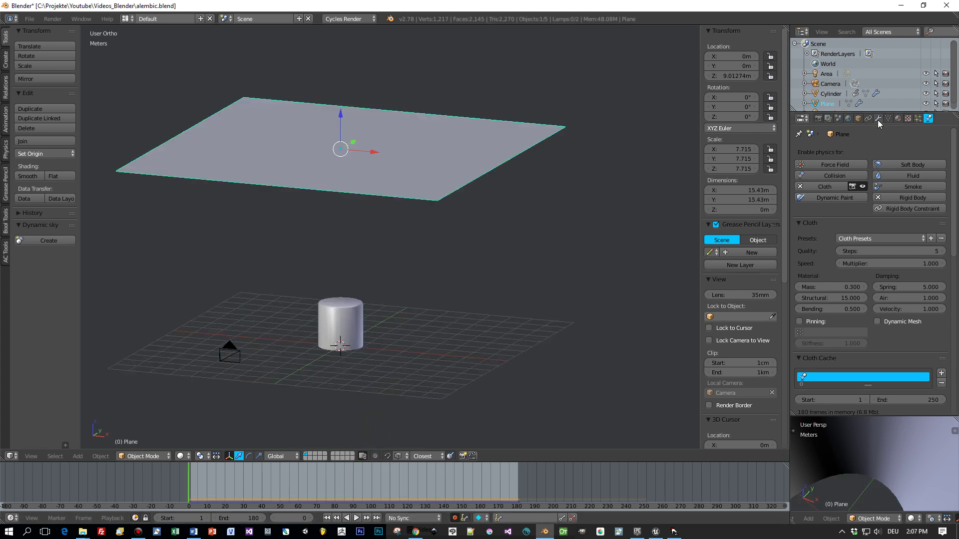
pyautogui.click(879, 119)
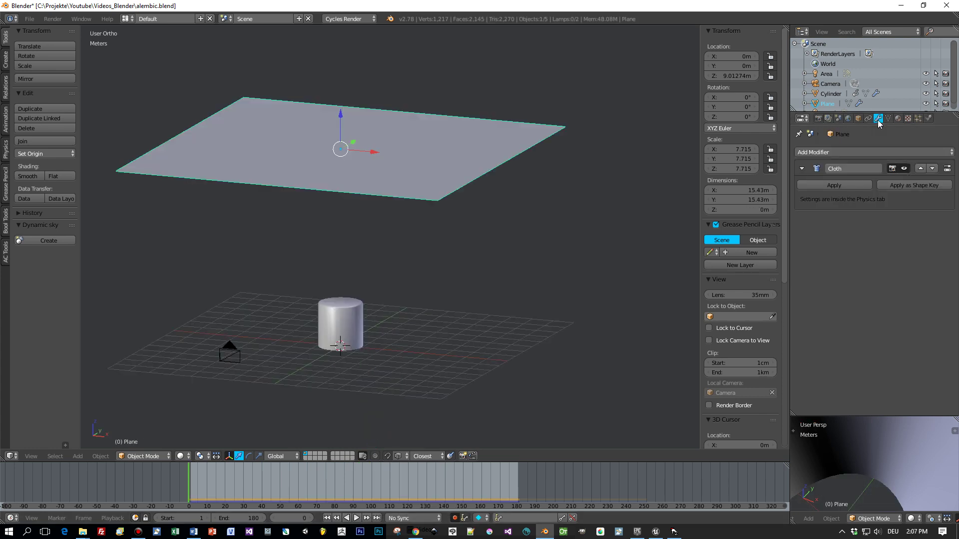
# Step: Add Triangulate and Solidify modifiers to the cloth plane
pyautogui.click(824, 153)
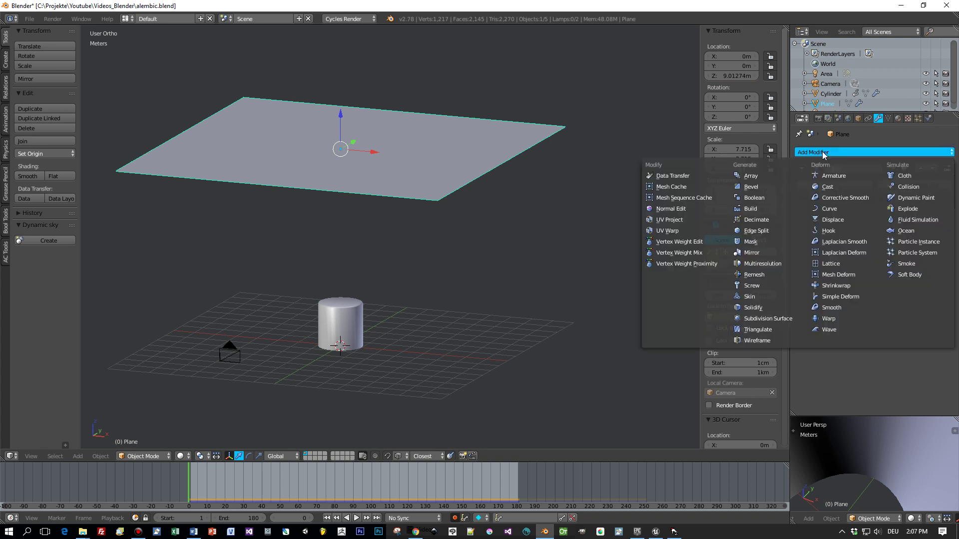
pyautogui.click(766, 330)
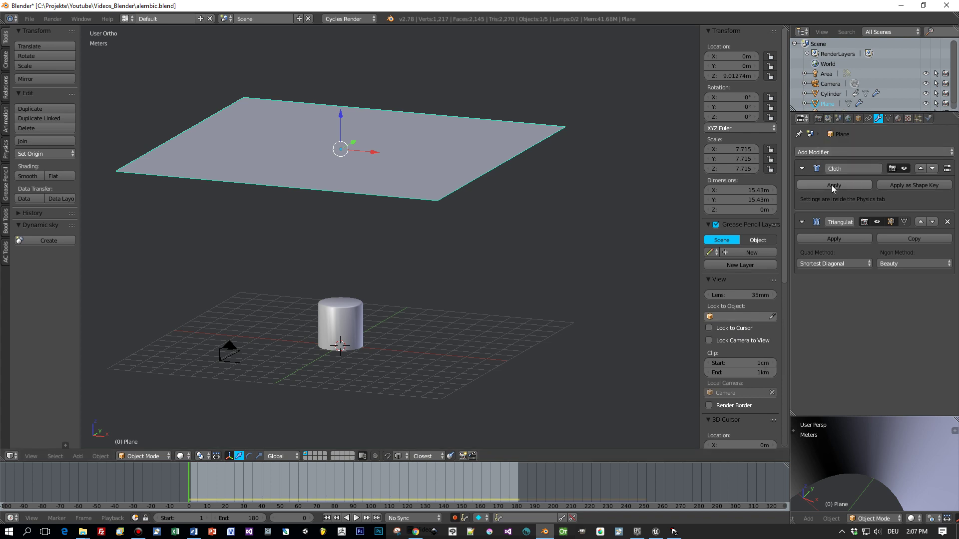
pyautogui.click(824, 152)
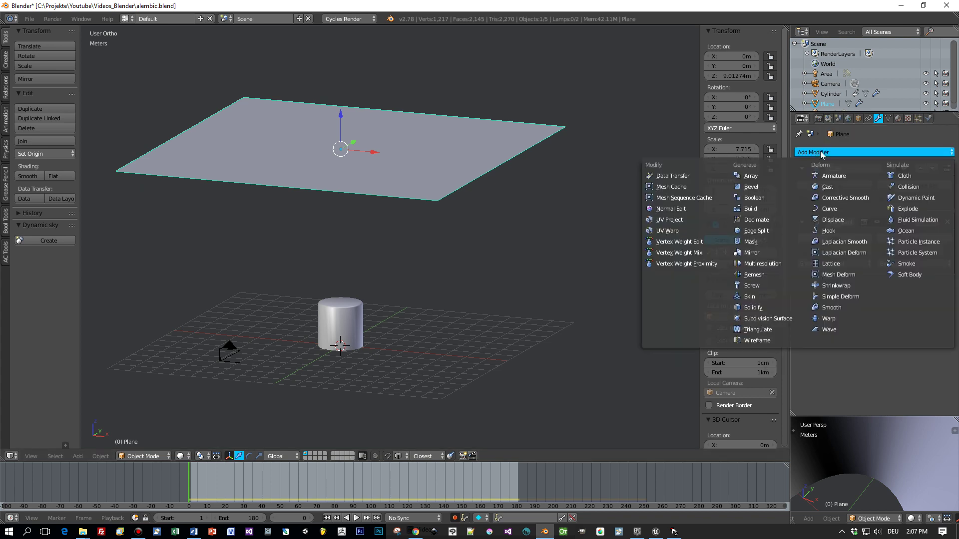
pyautogui.click(755, 307)
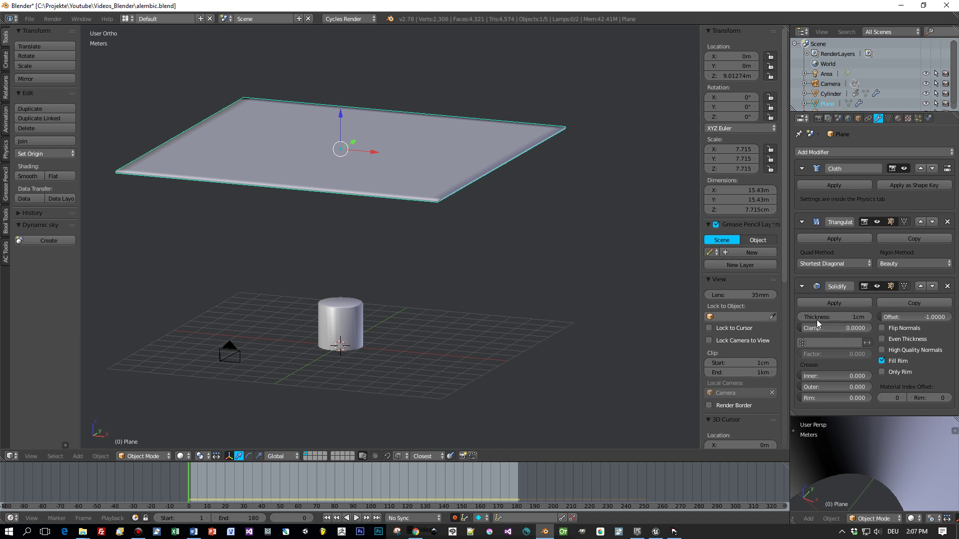
# Step: Set Solidify thickness to 2 cm, preview the cloth drop, and reset to the first frame
pyautogui.moveTo(817, 320)
pyautogui.mouseDown()
pyautogui.moveTo(849, 320)
pyautogui.moveTo(829, 319)
pyautogui.mouseUp()
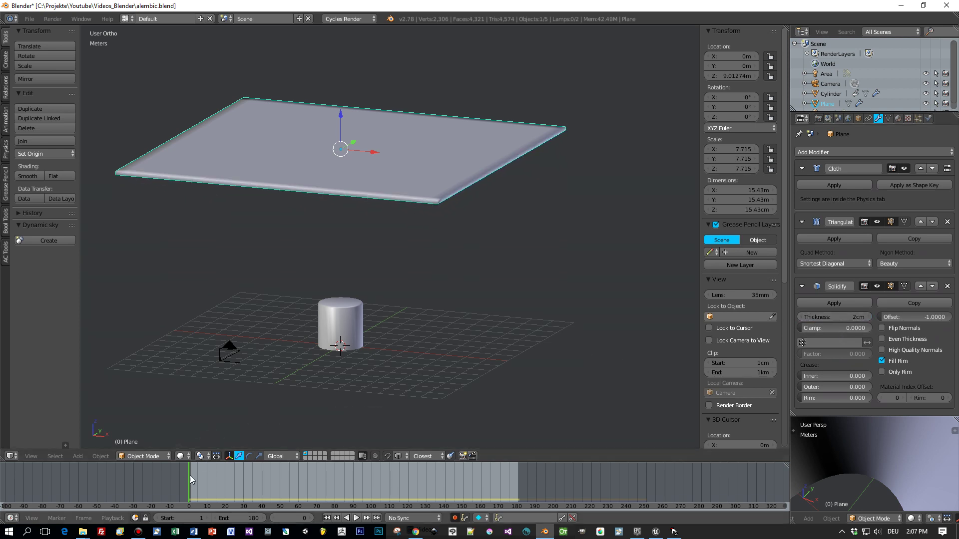
pyautogui.moveTo(191, 483)
pyautogui.mouseDown()
pyautogui.moveTo(226, 486)
pyautogui.moveTo(183, 490)
pyautogui.mouseUp()
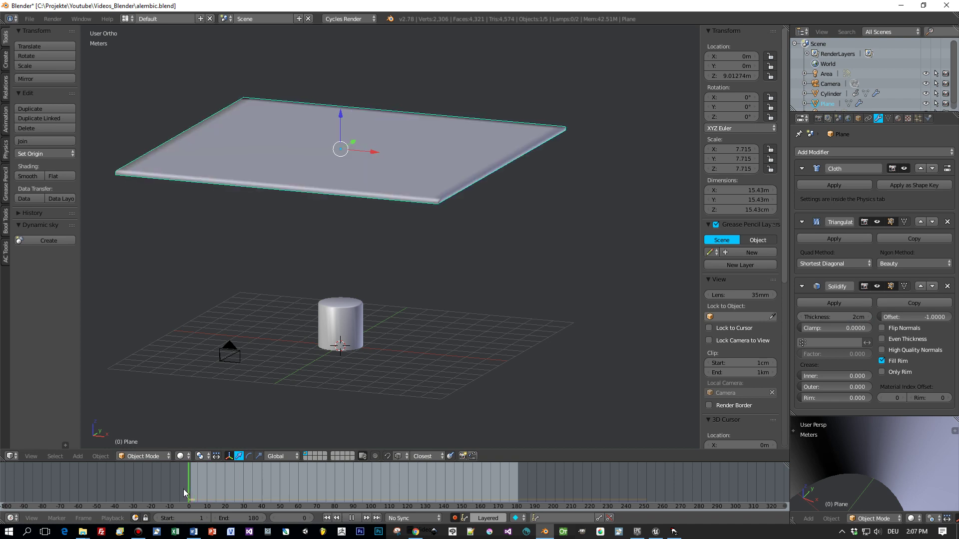
pyautogui.click(356, 518)
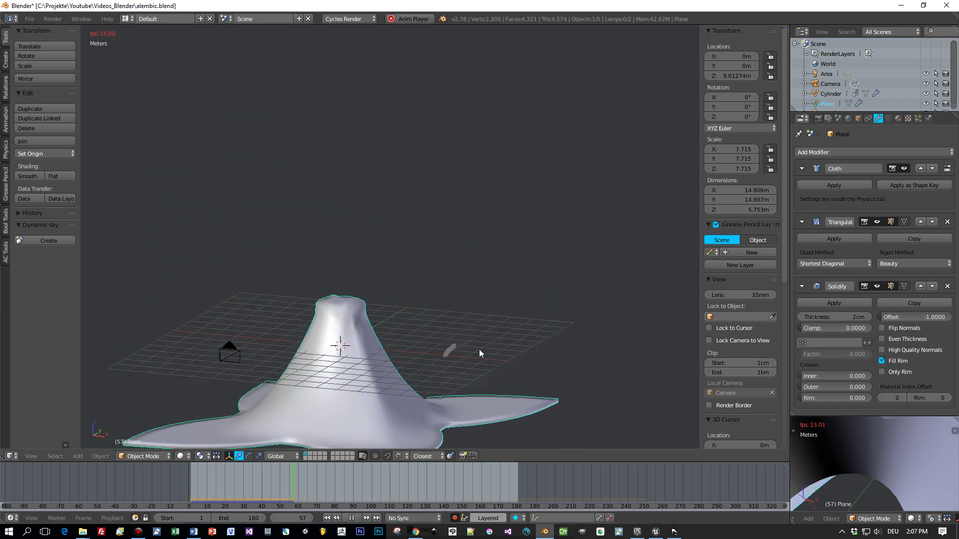
pyautogui.scroll(-2, 477, 359)
pyautogui.press('Escape')
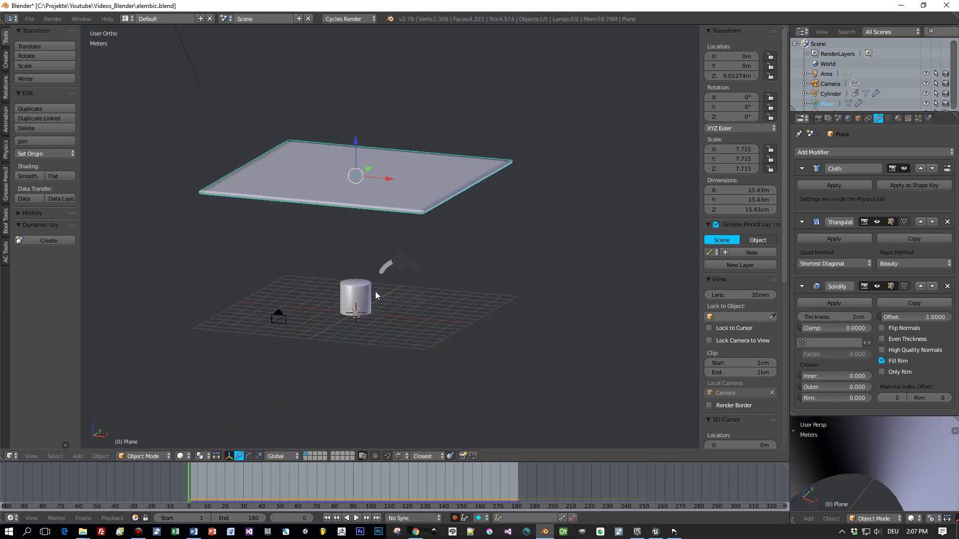
# Step: Select the cylinder and add a Triangulate modifier below its Collision modifier
pyautogui.rightClick(368, 298)
pyautogui.hotkey('ctrl', 'Tab')
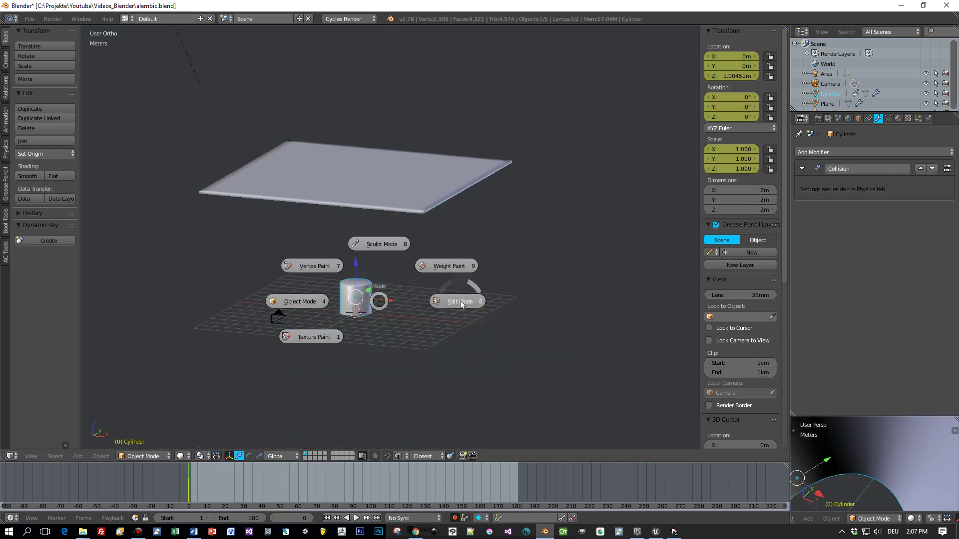
pyautogui.moveTo(460, 301); pyautogui.dragTo(419, 311, button='middle')
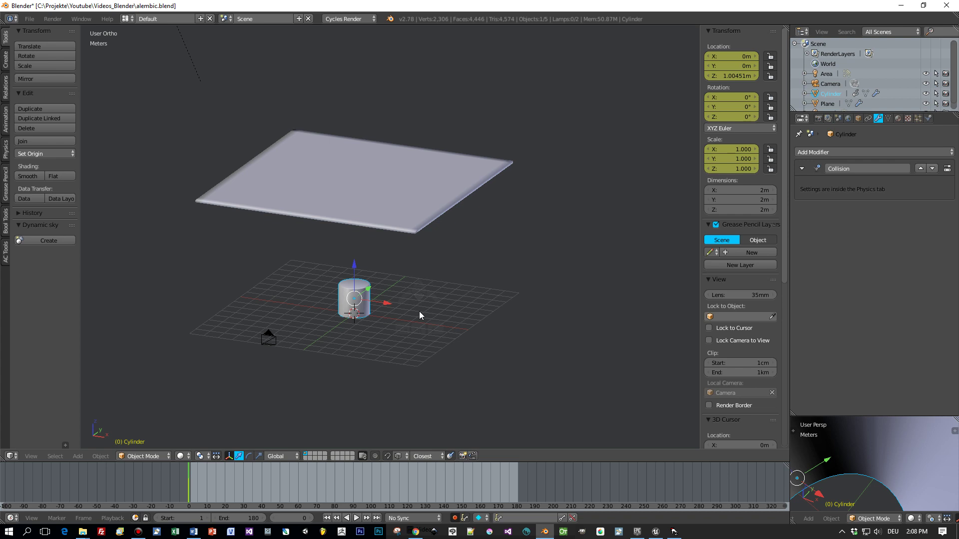
pyautogui.click(826, 153)
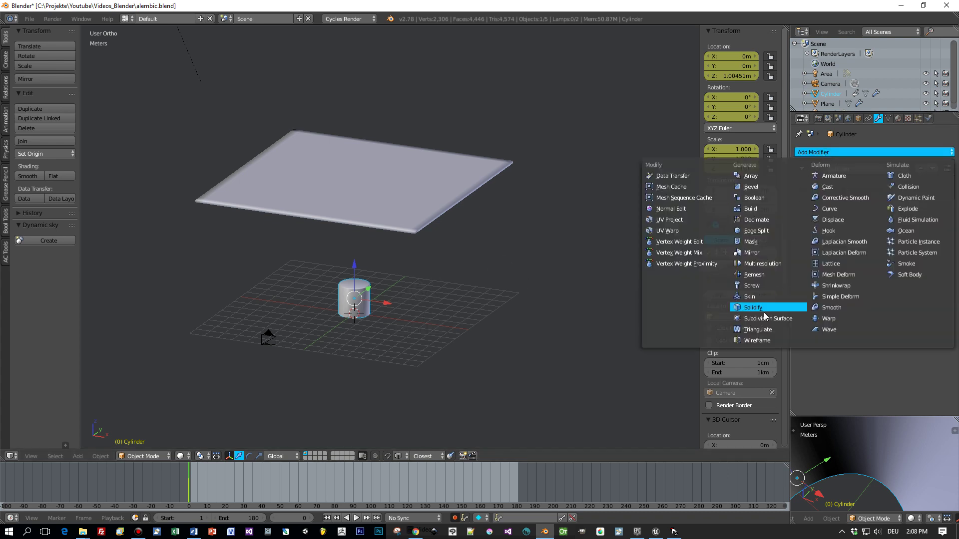
pyautogui.click(767, 329)
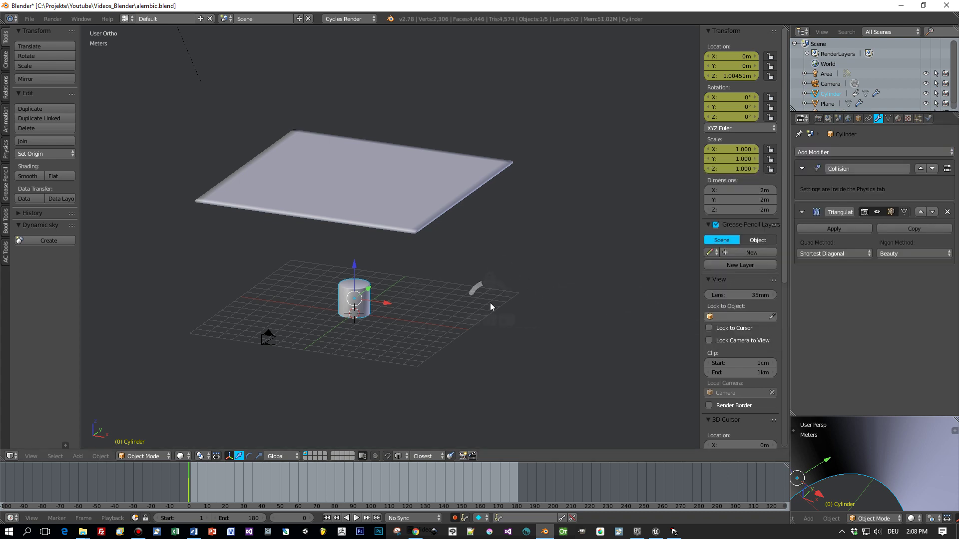
pyautogui.scroll(-1, 490, 306)
pyautogui.scroll(2, 490, 307)
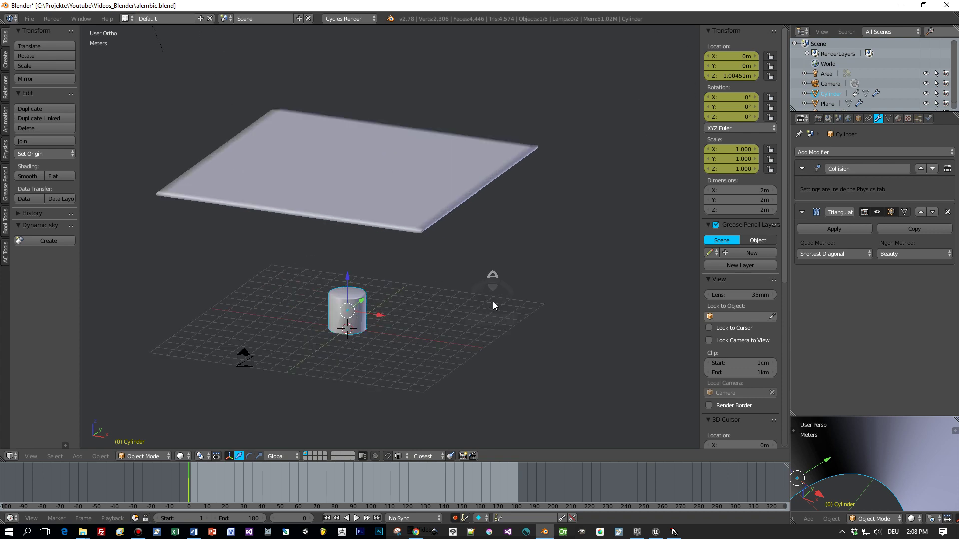
# Step: Replay the cloth drop, stop it, and rewind the timeline to frame 0
pyautogui.click(357, 518)
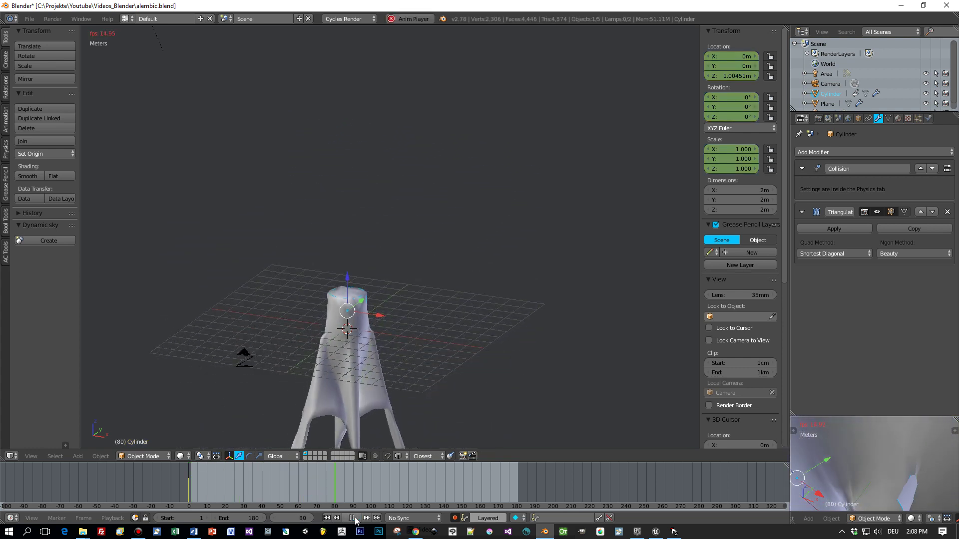
pyautogui.click(352, 519)
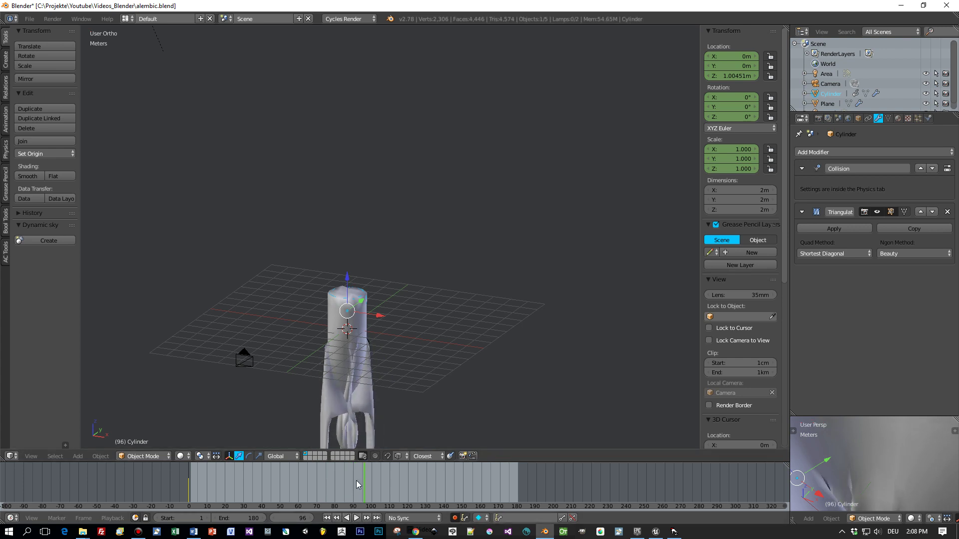
pyautogui.moveTo(355, 480); pyautogui.dragTo(189, 493)
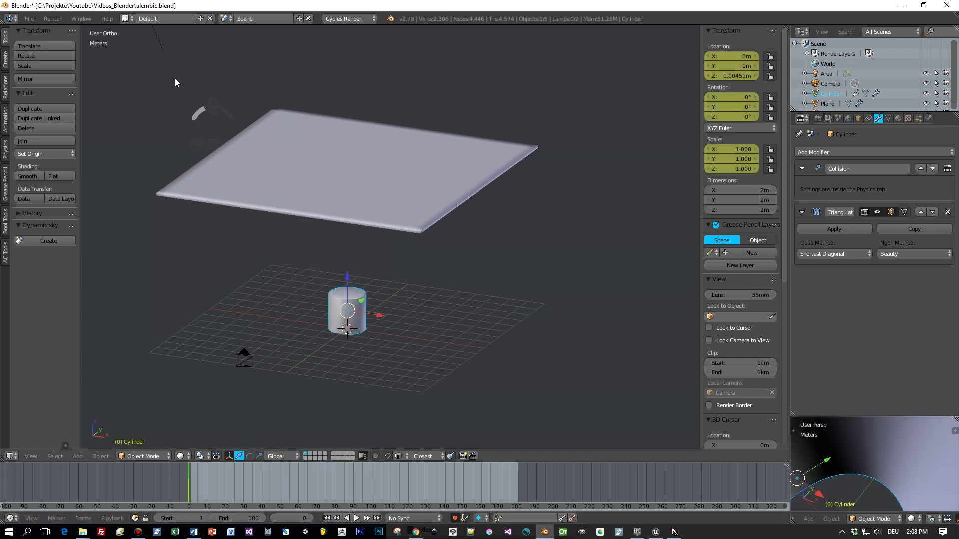
# Step: Export the Blender scene as Alembic over alembic.abc at scale 50, then return to Unreal Editor
pyautogui.click(29, 19)
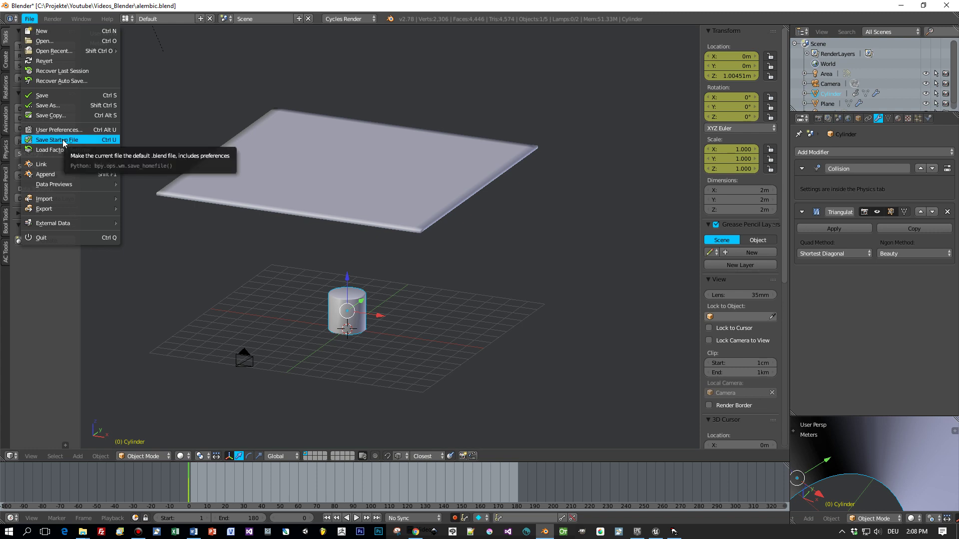
pyautogui.moveTo(57, 211)
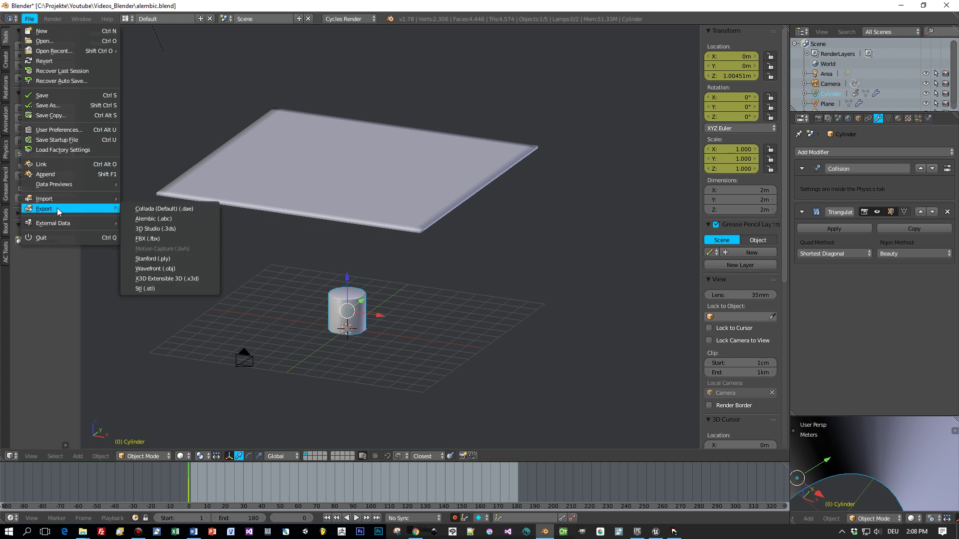
pyautogui.click(154, 219)
pyautogui.click(156, 78)
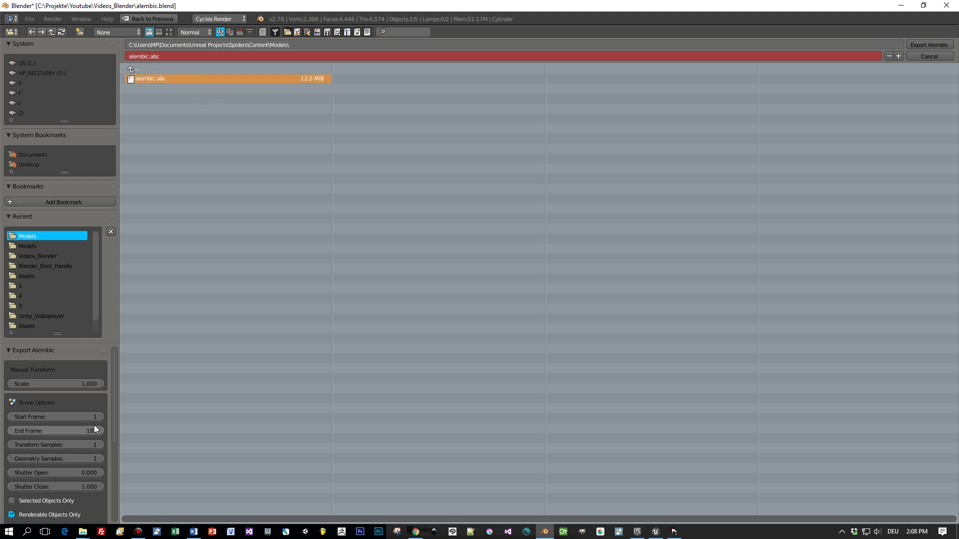
pyautogui.click(86, 385)
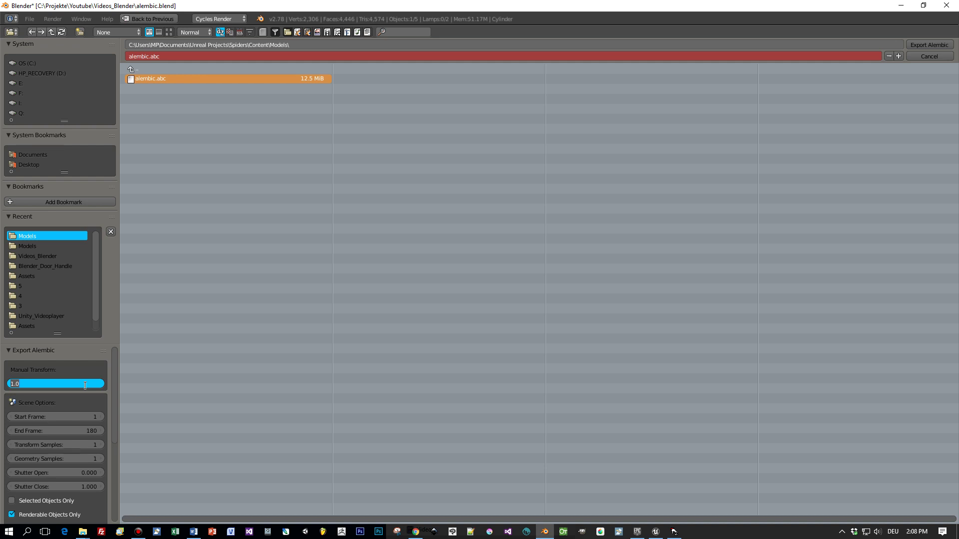
pyautogui.write('50')
pyautogui.press('Tab')
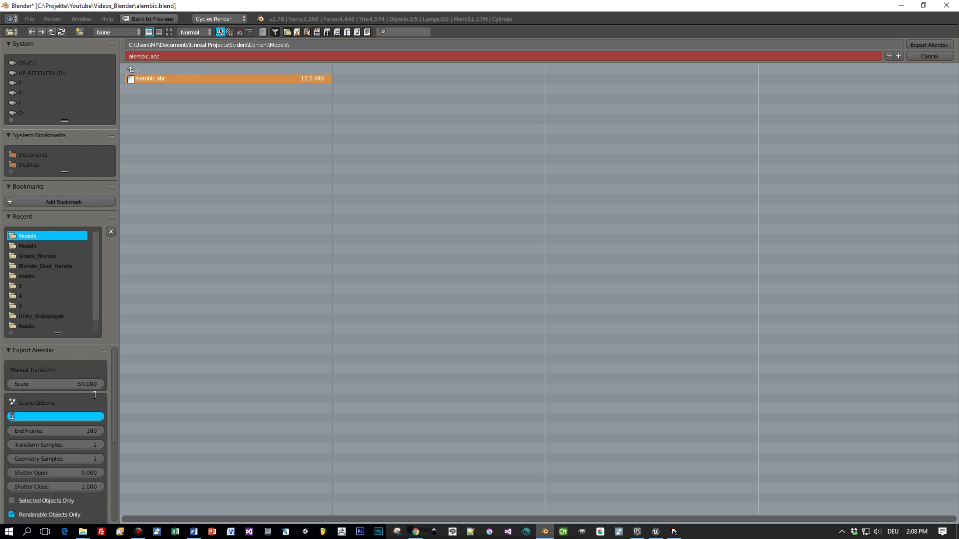
pyautogui.click(919, 45)
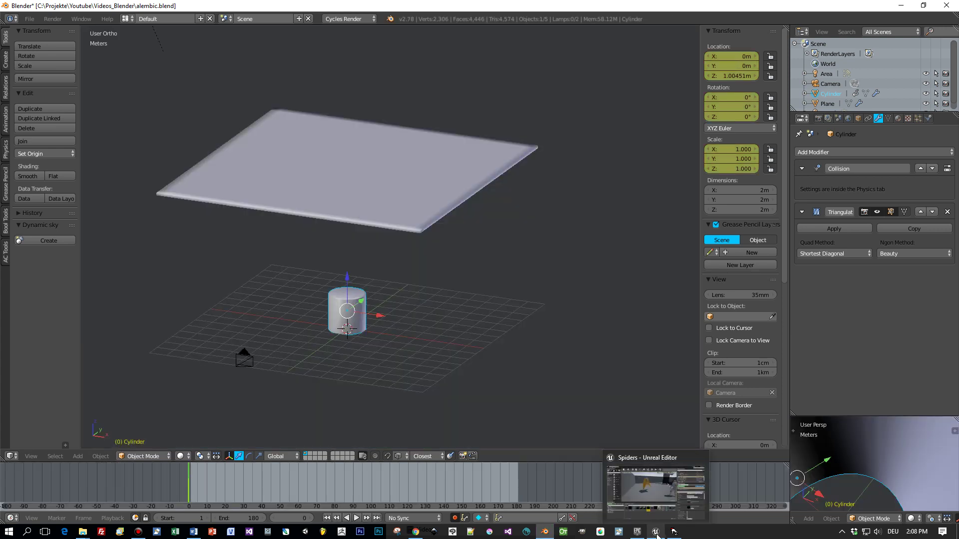
pyautogui.click(656, 533)
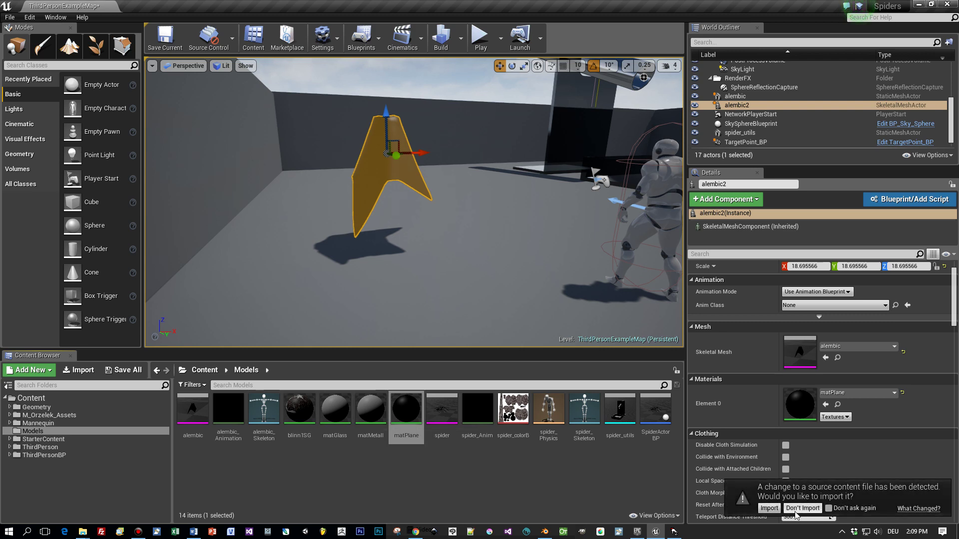
# Step: Reimport the changed alembic.abc with Import Type kept as Skeletal
pyautogui.click(769, 509)
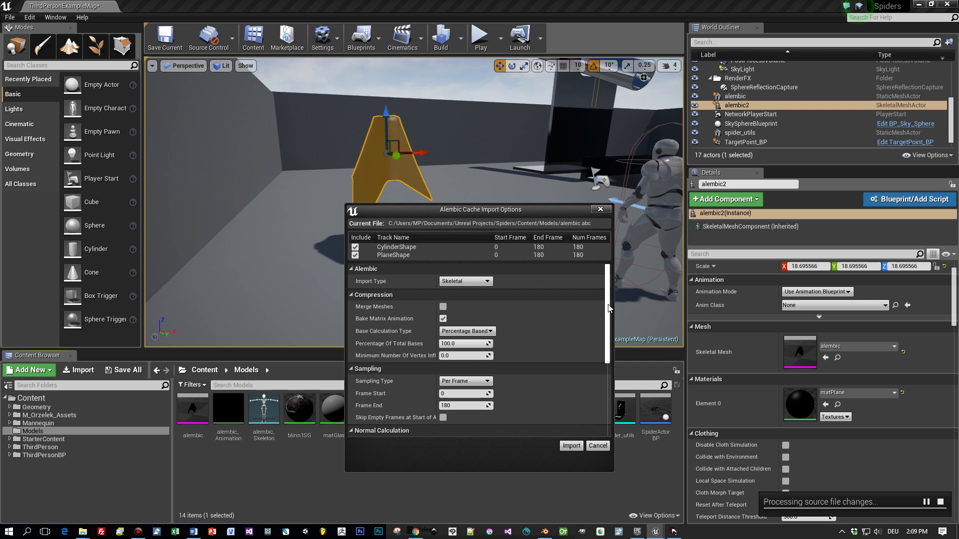
pyautogui.scroll(-1, 609, 308)
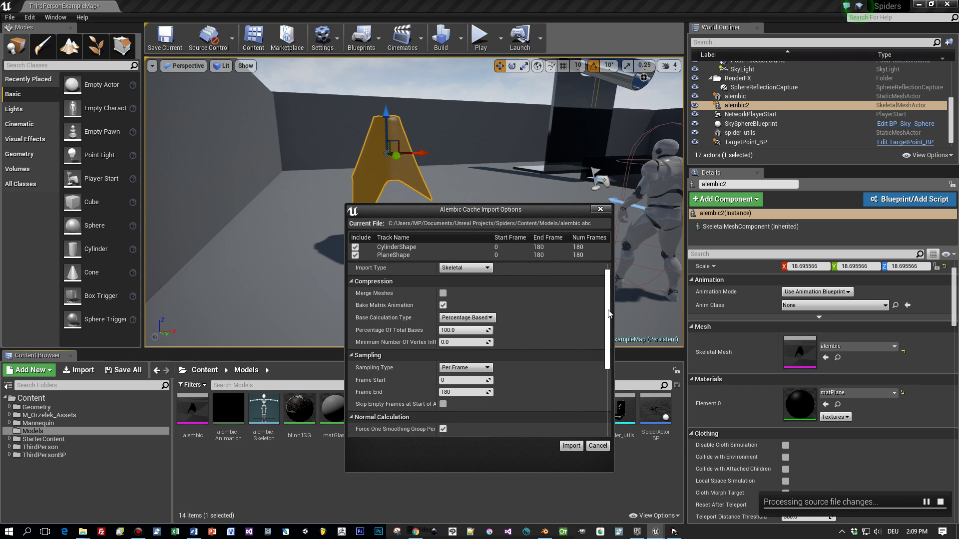
pyautogui.moveTo(608, 313); pyautogui.dragTo(593, 391)
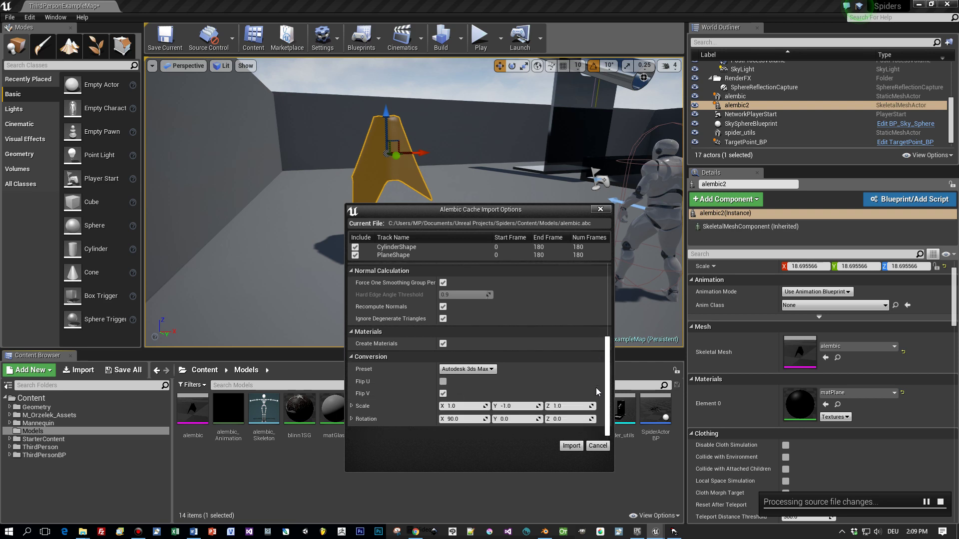
pyautogui.click(573, 447)
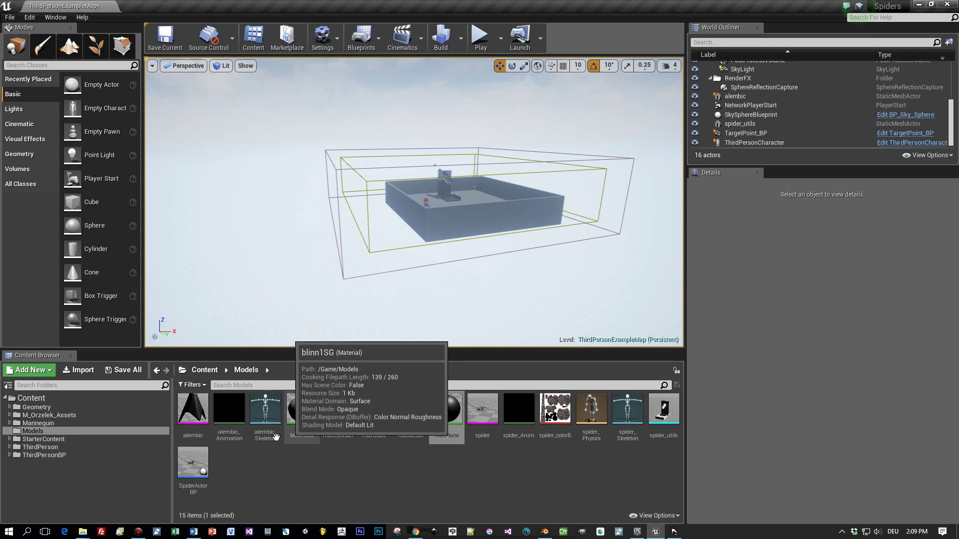
# Step: Open the alembic_Animation asset and place it in the level as alembic3
pyautogui.click(231, 419)
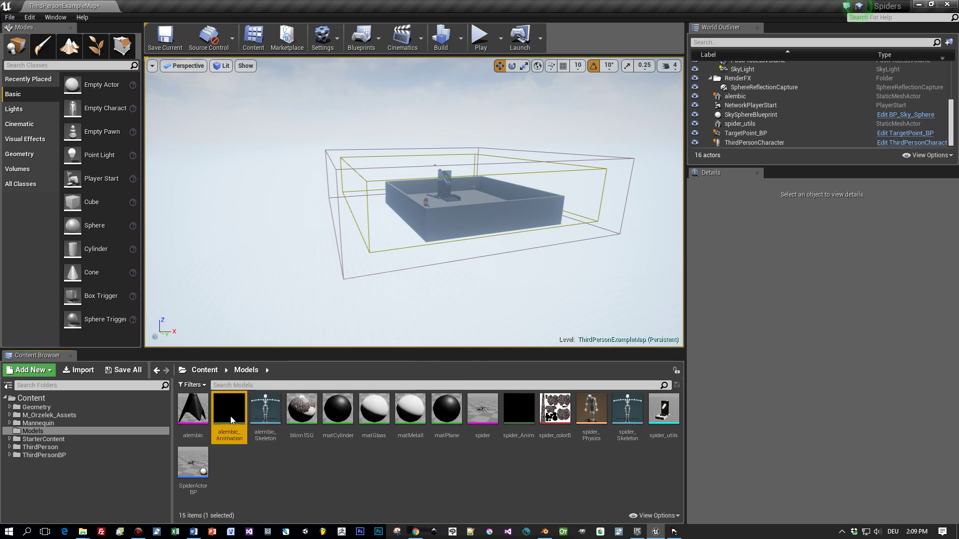
pyautogui.doubleClick(231, 420)
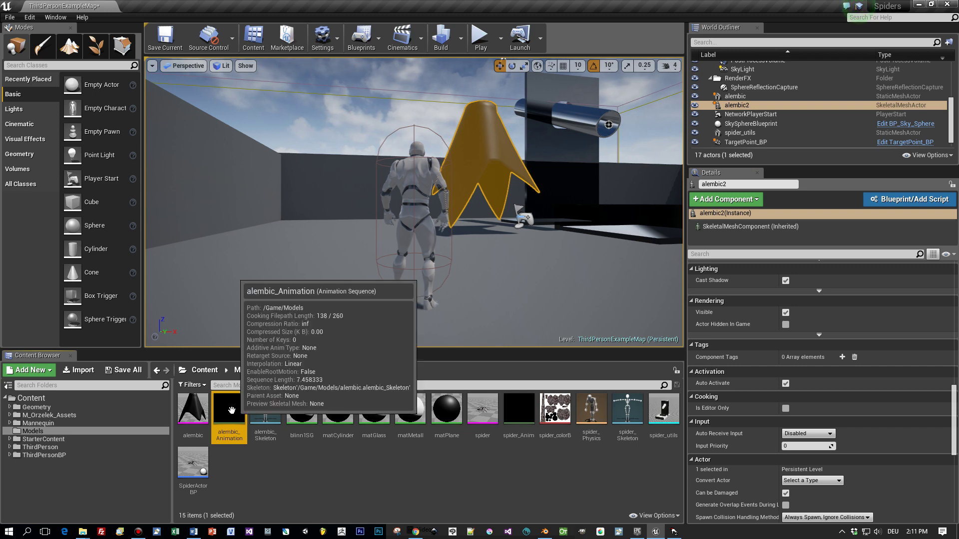
pyautogui.moveTo(238, 409); pyautogui.dragTo(323, 236)
# Step: Delete the old dark alembic2 cloth spike and view the level from above
pyautogui.click(494, 145)
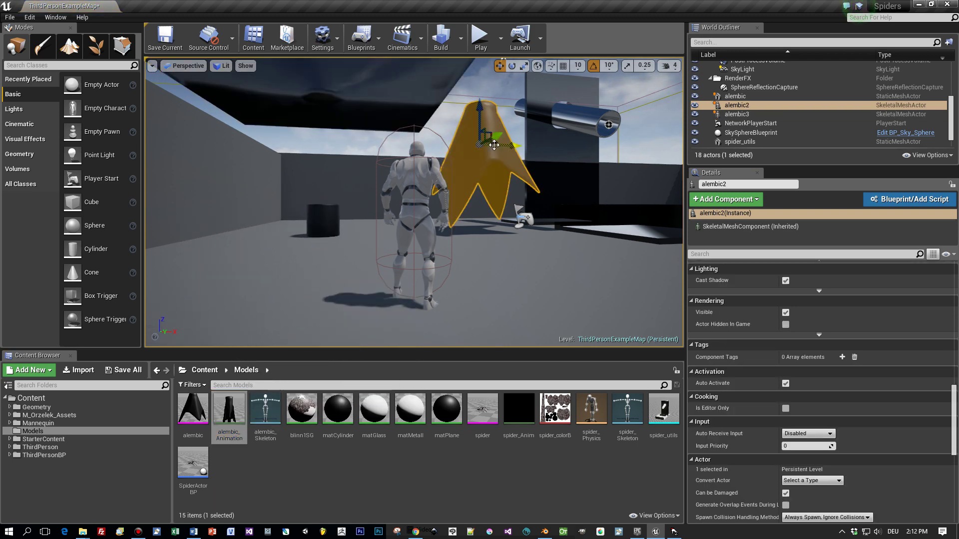
pyautogui.press('Delete')
pyautogui.moveTo(482, 157); pyautogui.dragTo(450, 210, button='right')
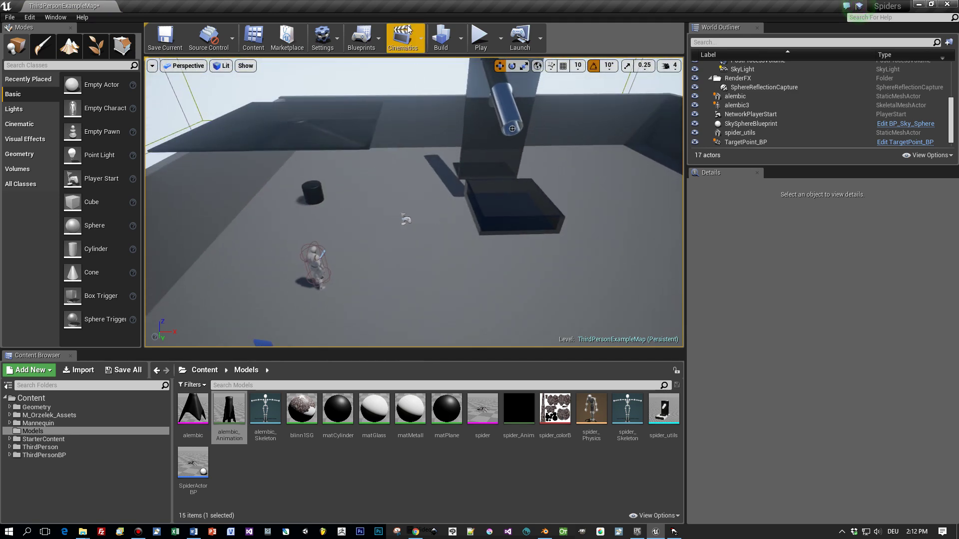
# Step: After a quick test play, raise alembic3 high above the floor and shift it along X
pyautogui.click(480, 40)
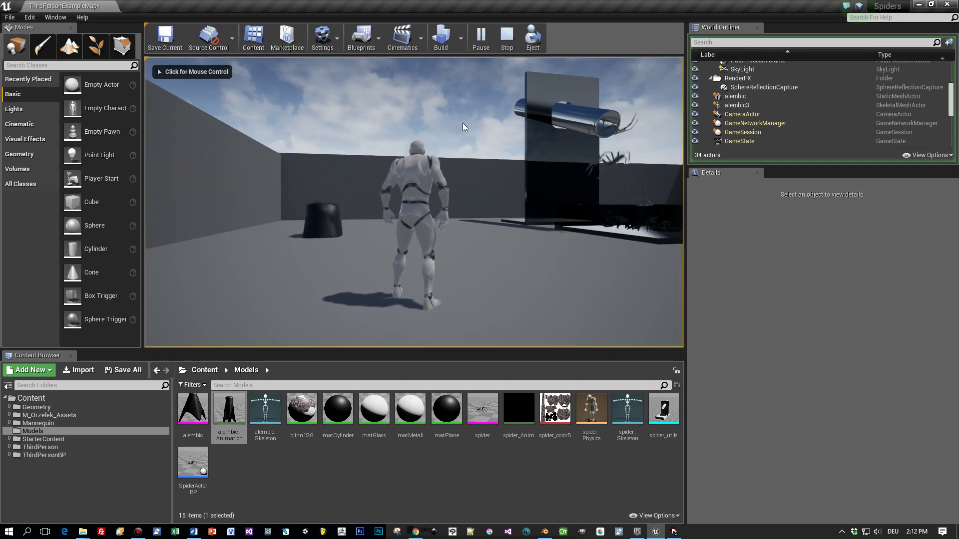
pyautogui.click(507, 37)
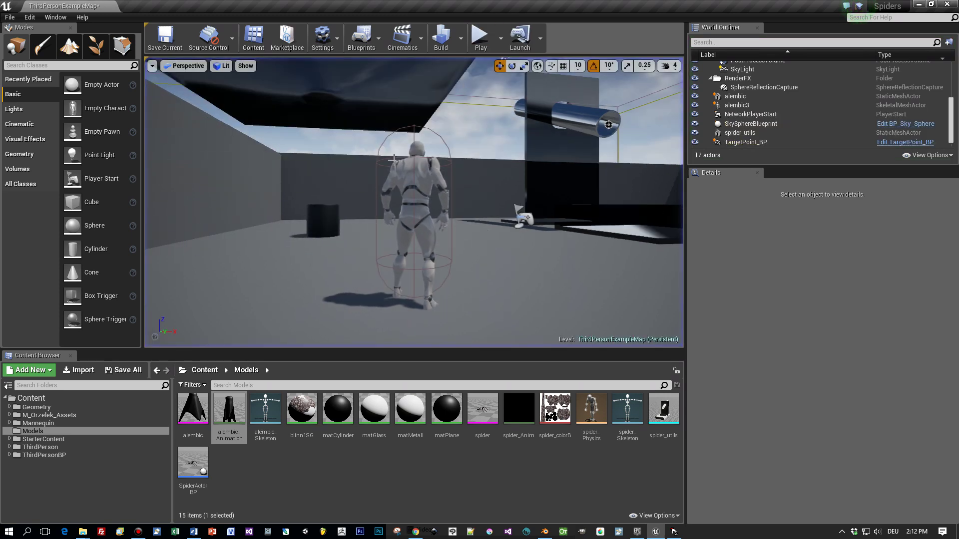
pyautogui.click(321, 215)
pyautogui.scroll(-2, 321, 214)
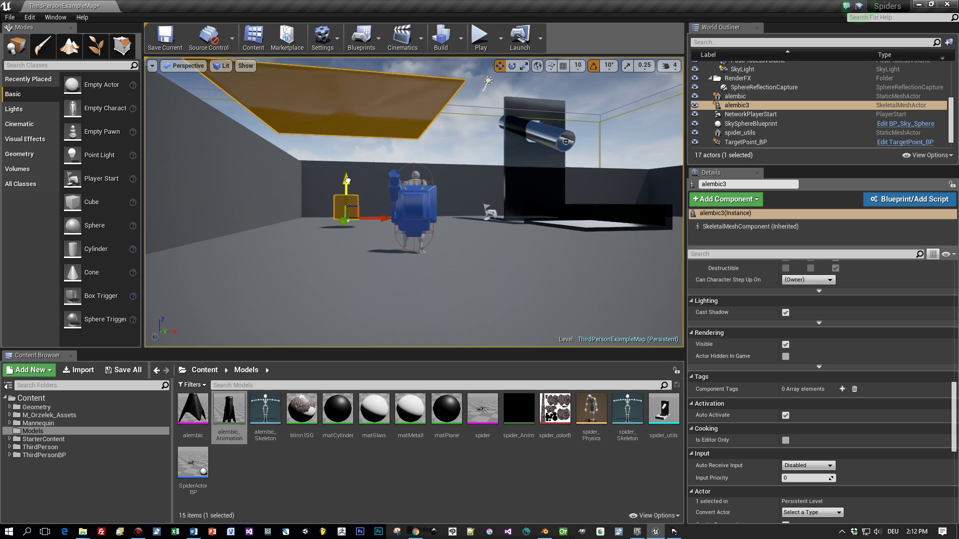
pyautogui.moveTo(350, 189); pyautogui.dragTo(365, 81)
pyautogui.moveTo(365, 81); pyautogui.dragTo(417, 134, button='right')
pyautogui.moveTo(398, 159); pyautogui.dragTo(428, 161)
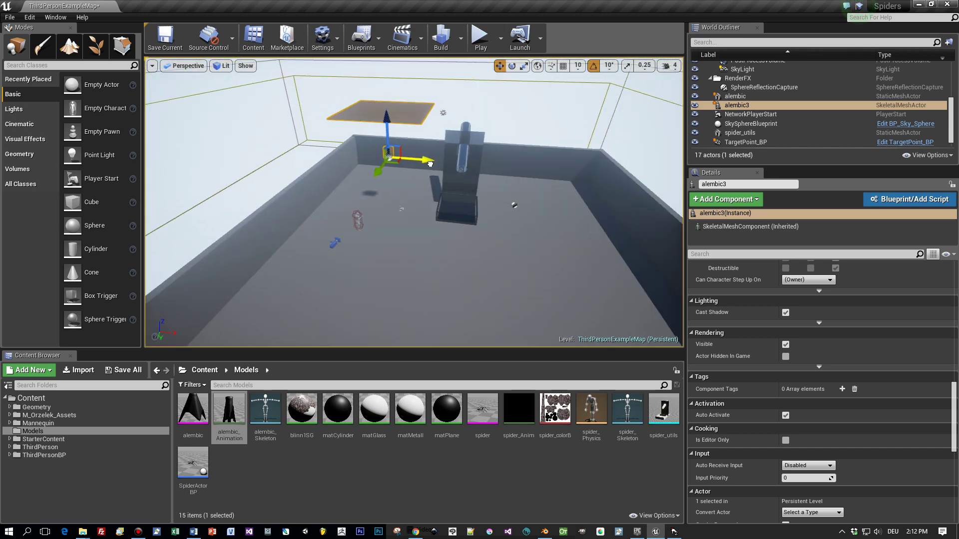
# Step: Play the level and run forward to watch the alembic3 cloth fall
pyautogui.click(481, 38)
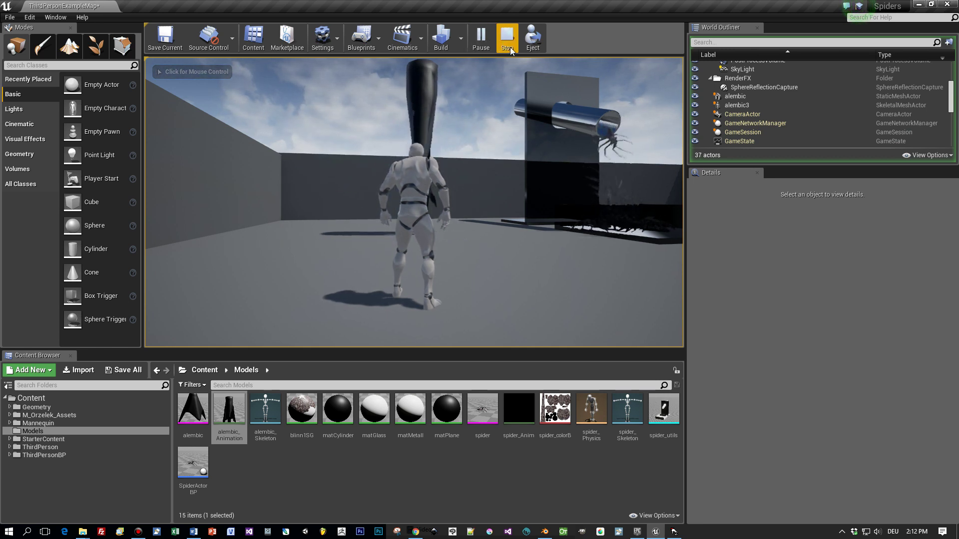
pyautogui.click(496, 92)
pyautogui.press('w')
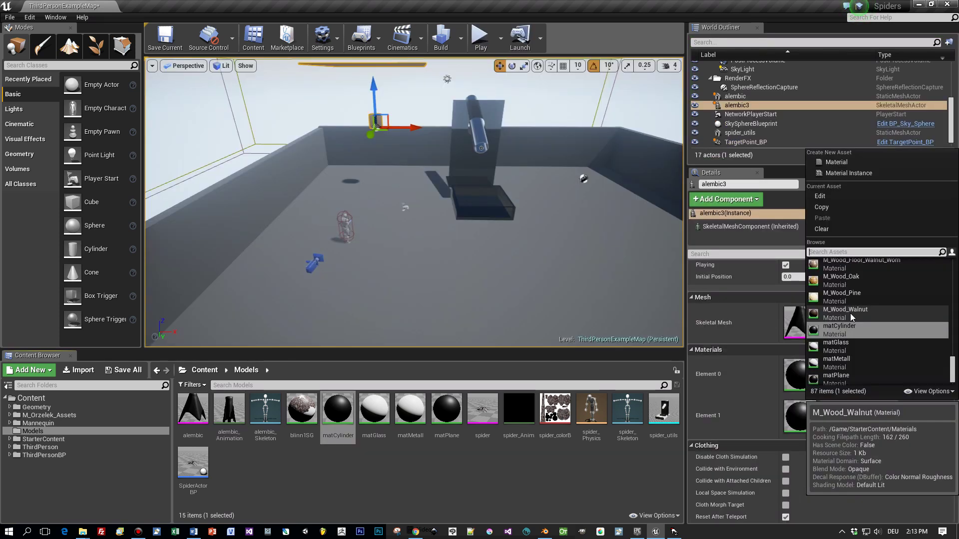
# Step: Assign M_Metal_Chrome to Element 1 via a 'metal' search, then open Element 0's matPlane material
pyautogui.scroll(5, 852, 316)
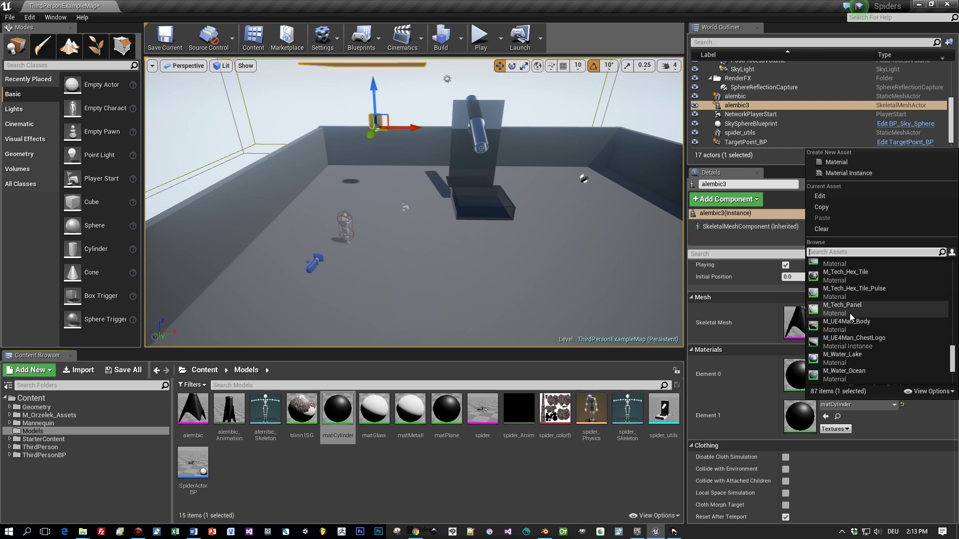
pyautogui.click(837, 252)
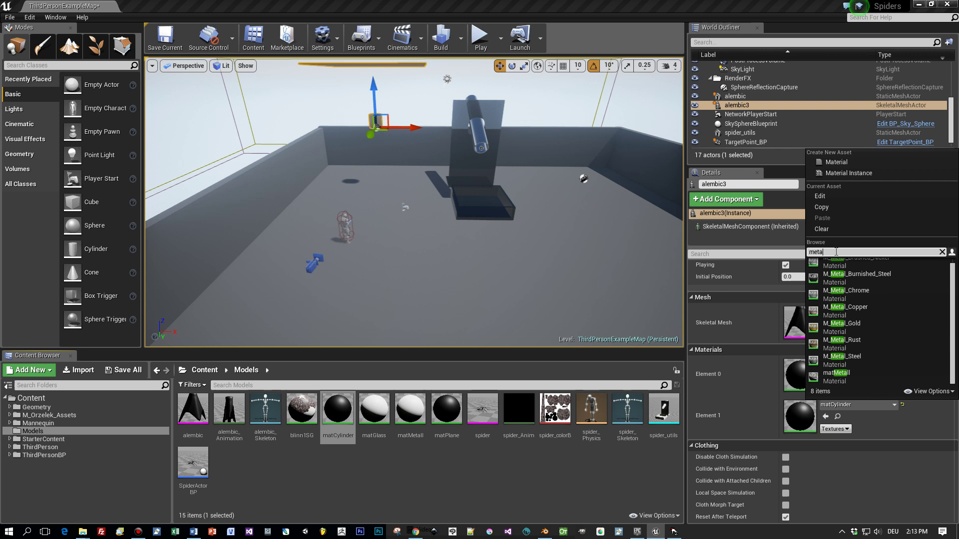
pyautogui.click(866, 294)
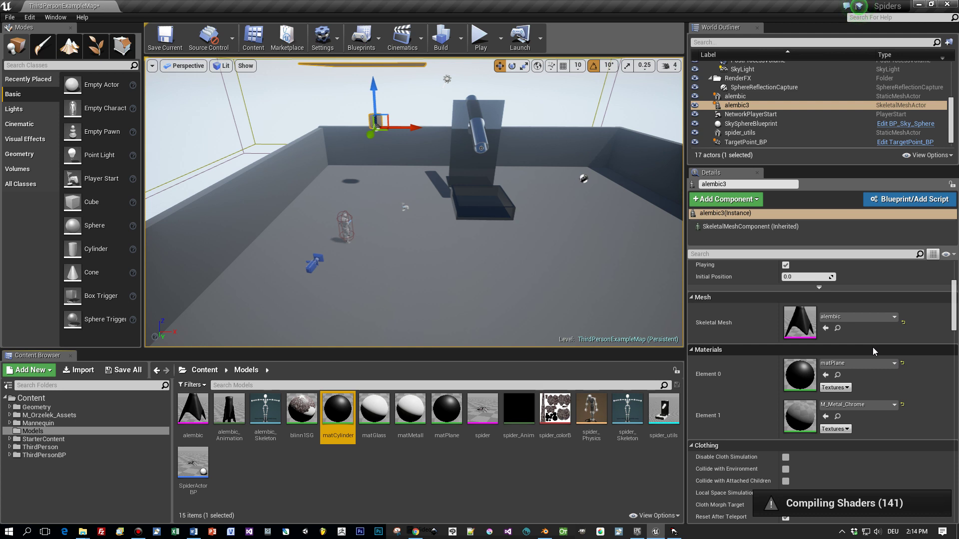
pyautogui.click(855, 367)
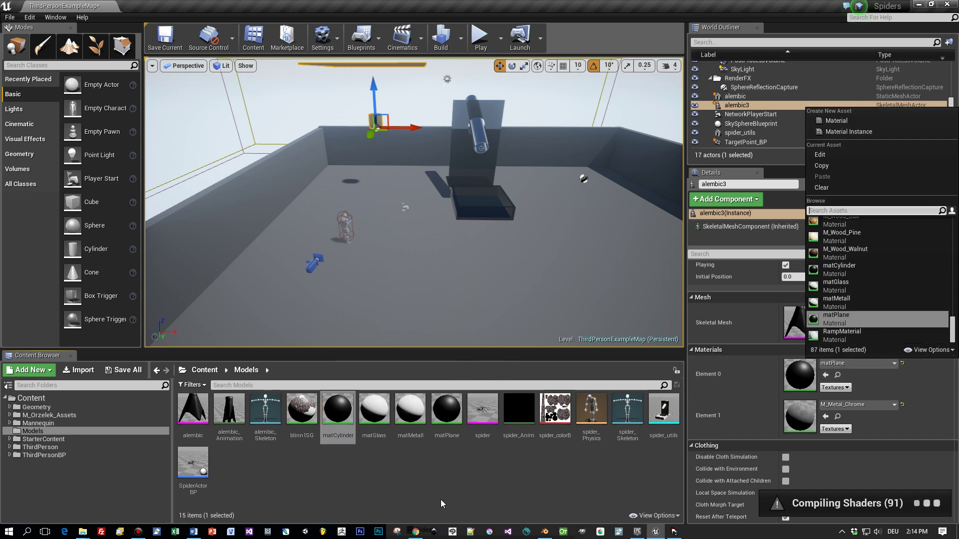
pyautogui.doubleClick(444, 415)
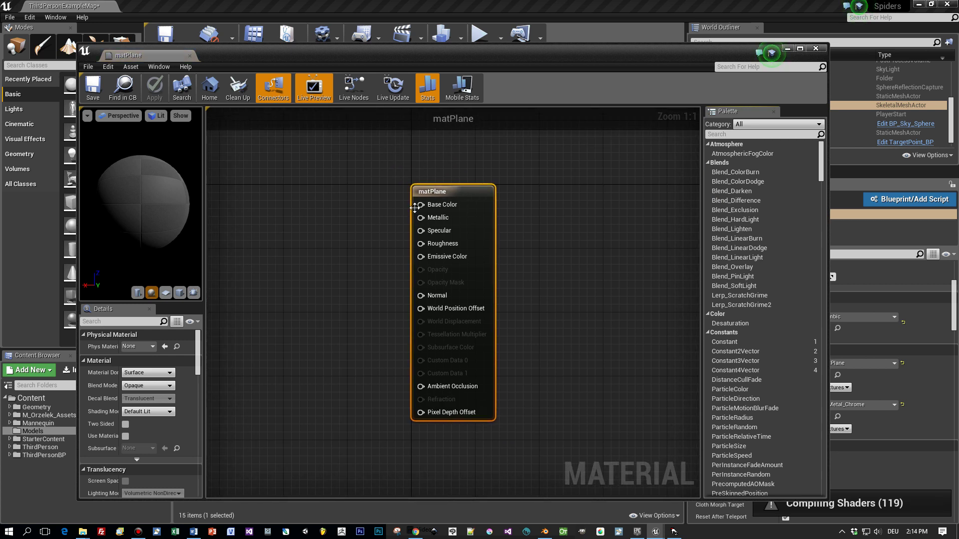
# Step: Feed matPlane's Base Color a Constant3Vector set to blue 0, 0, 0.697
pyautogui.moveTo(420, 205); pyautogui.dragTo(322, 214)
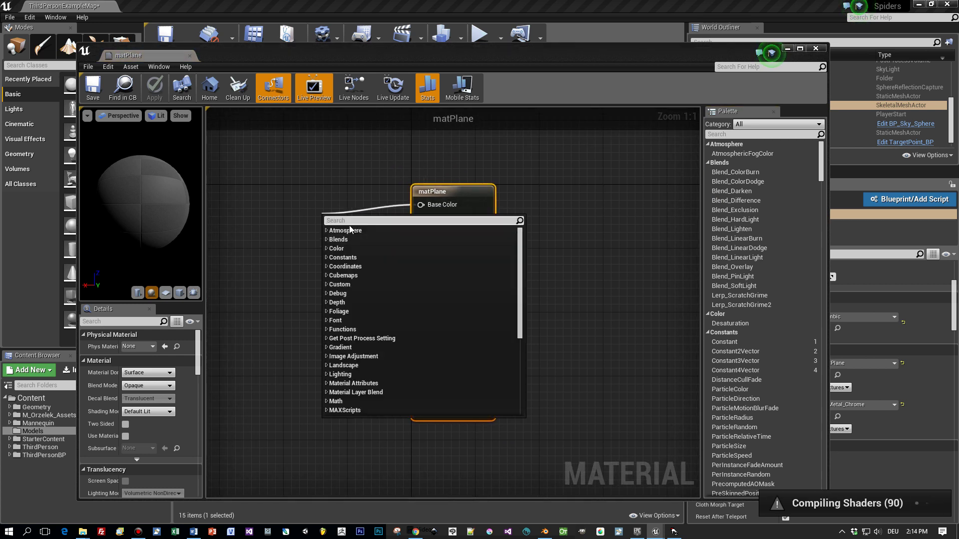
pyautogui.write('const')
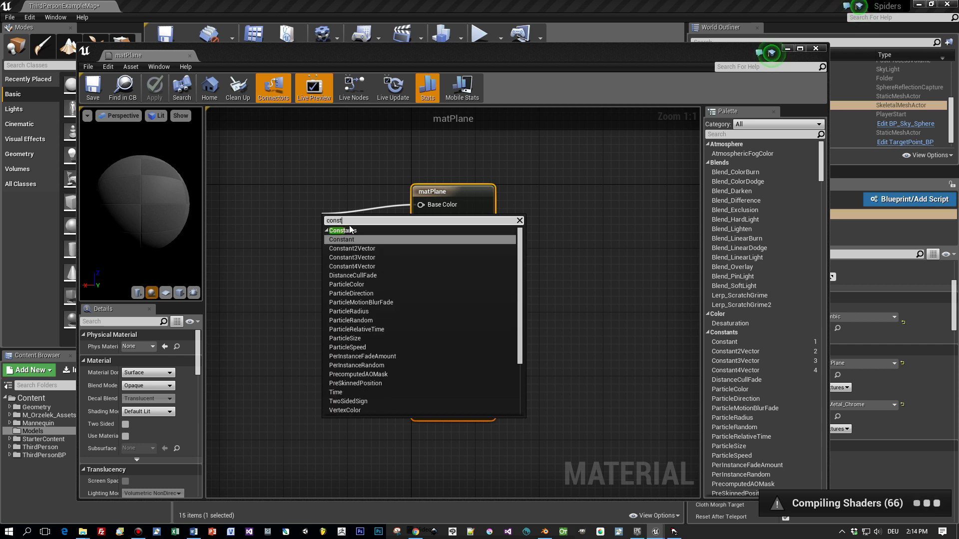
pyautogui.click(353, 257)
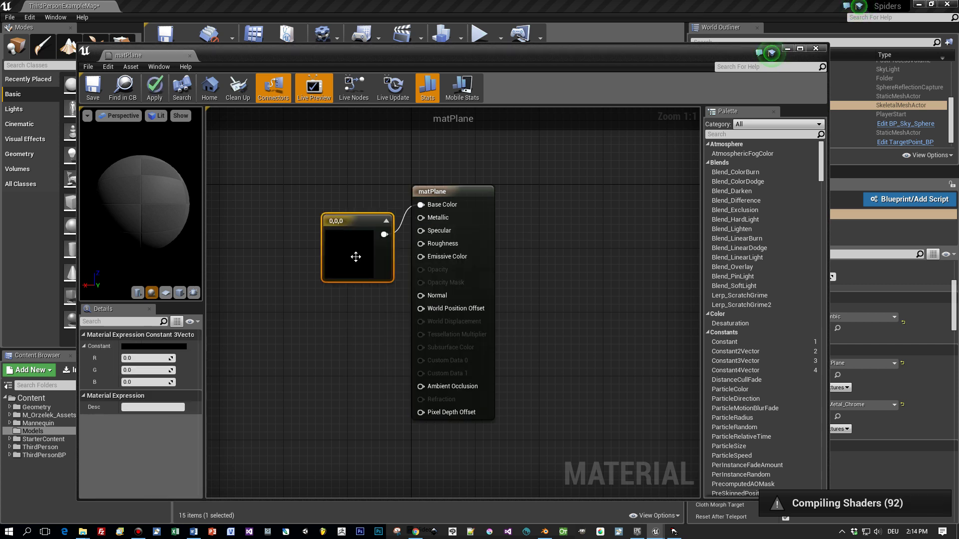
pyautogui.moveTo(360, 231); pyautogui.dragTo(322, 218)
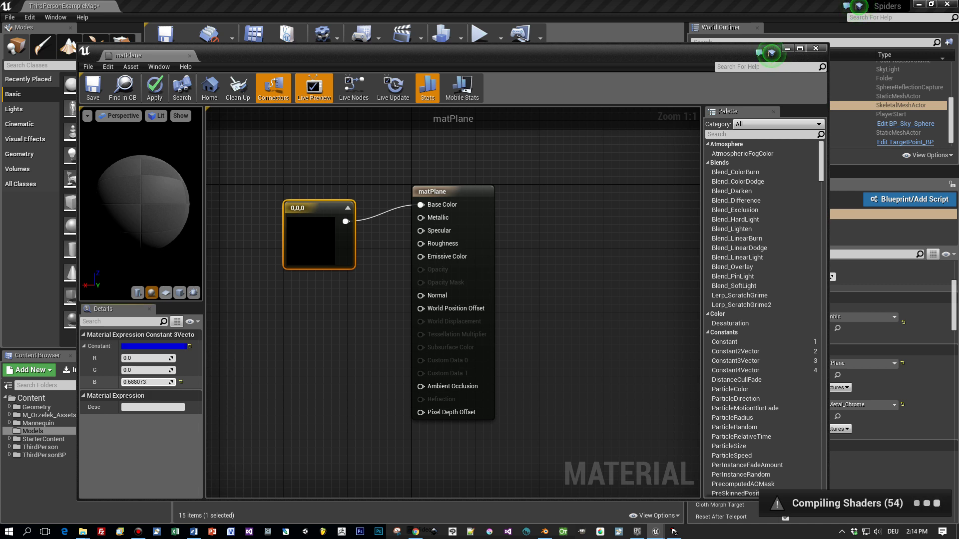
pyautogui.moveTo(147, 382); pyautogui.dragTo(155, 382)
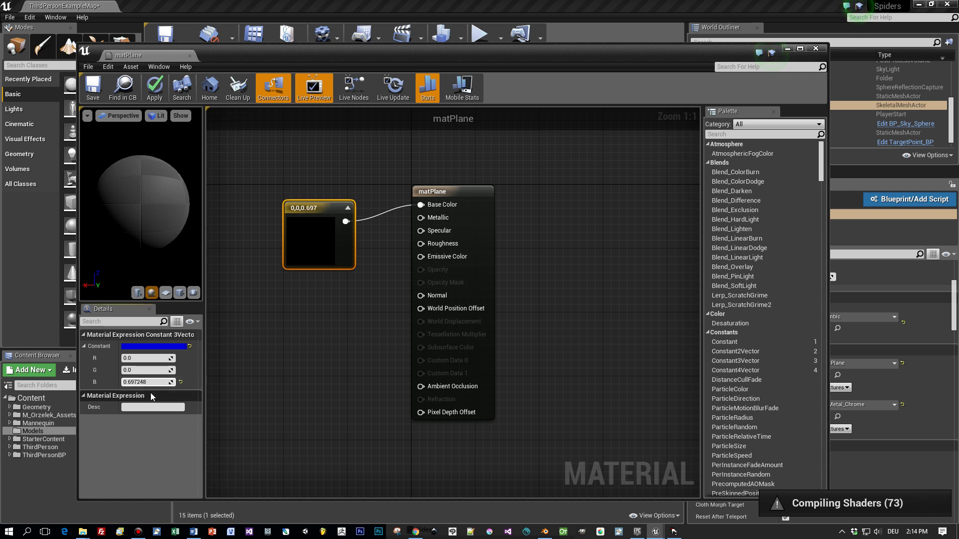
# Step: Make matPlane two-sided, apply and save it, and close the material editor
pyautogui.click(458, 197)
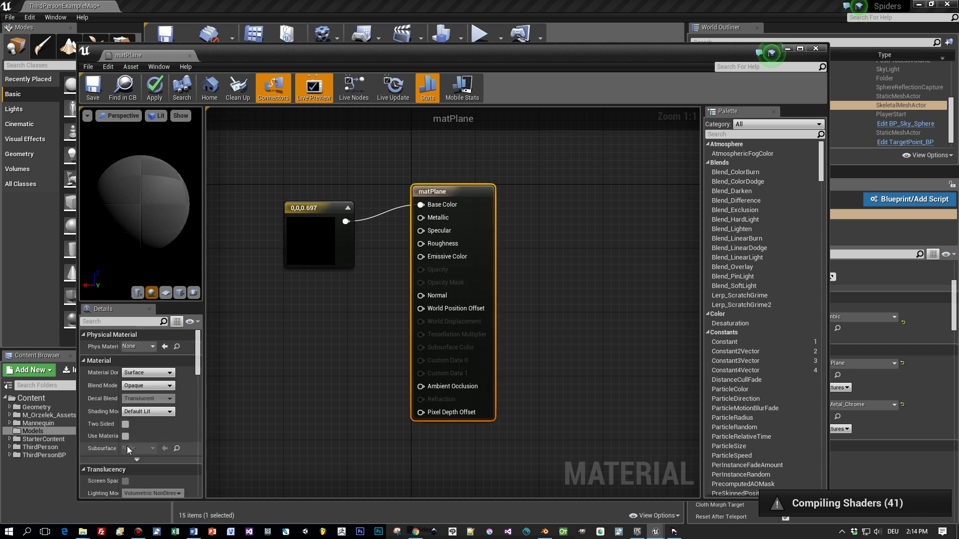
pyautogui.click(124, 425)
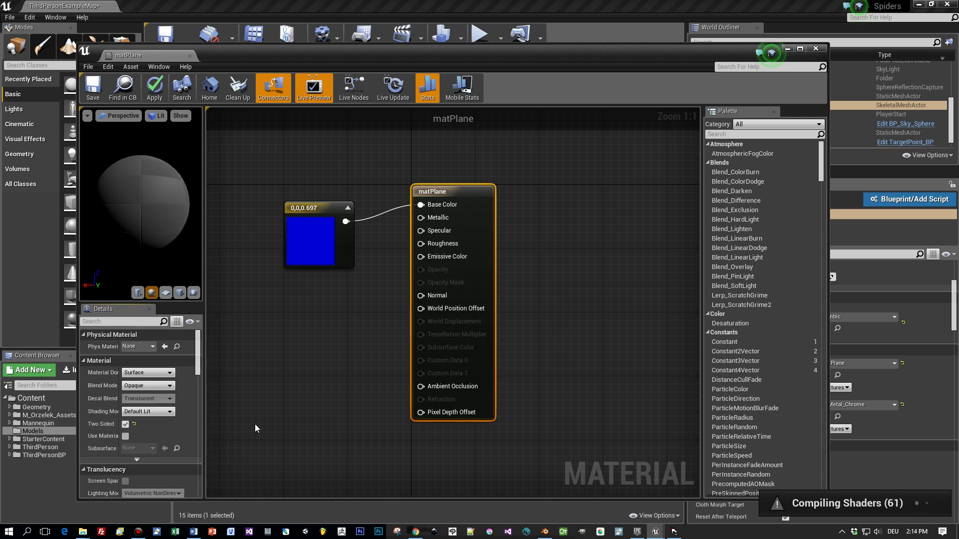
pyautogui.click(169, 104)
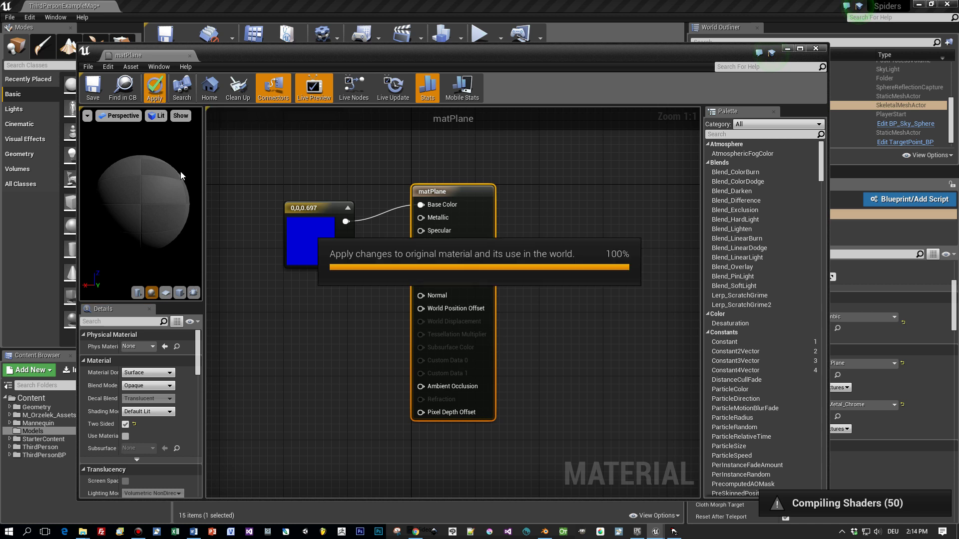
pyautogui.click(89, 90)
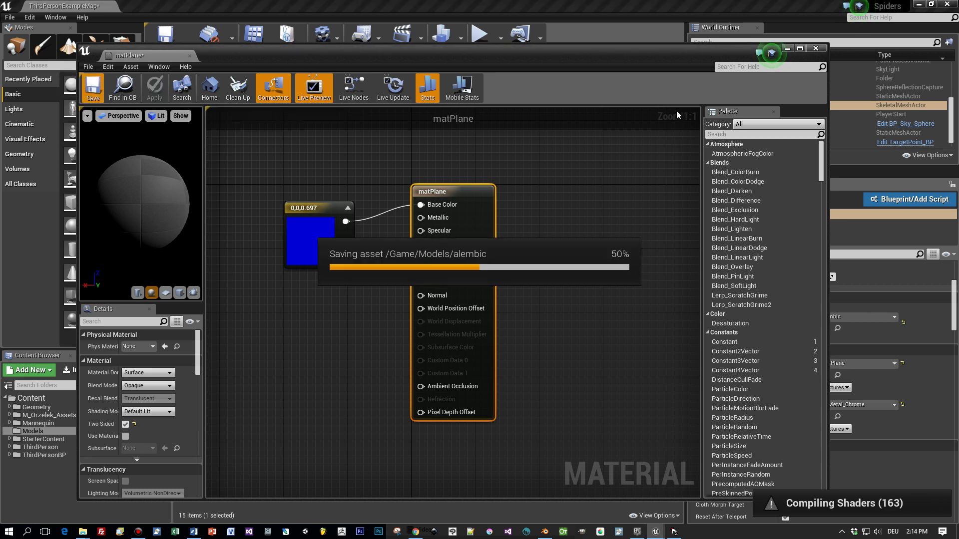
pyautogui.click(820, 49)
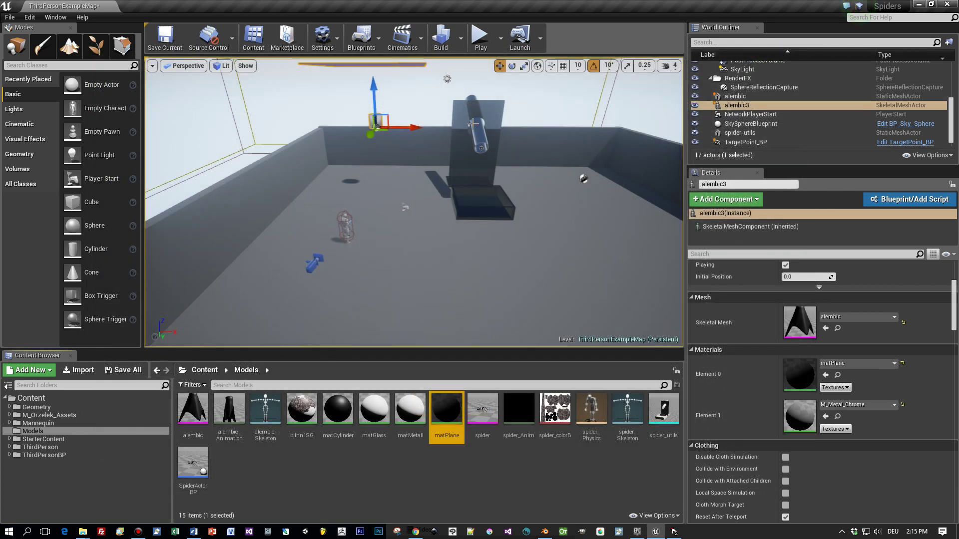
# Step: Play the level and walk around as the blue cloth drapes over the chrome cylinder
pyautogui.click(487, 45)
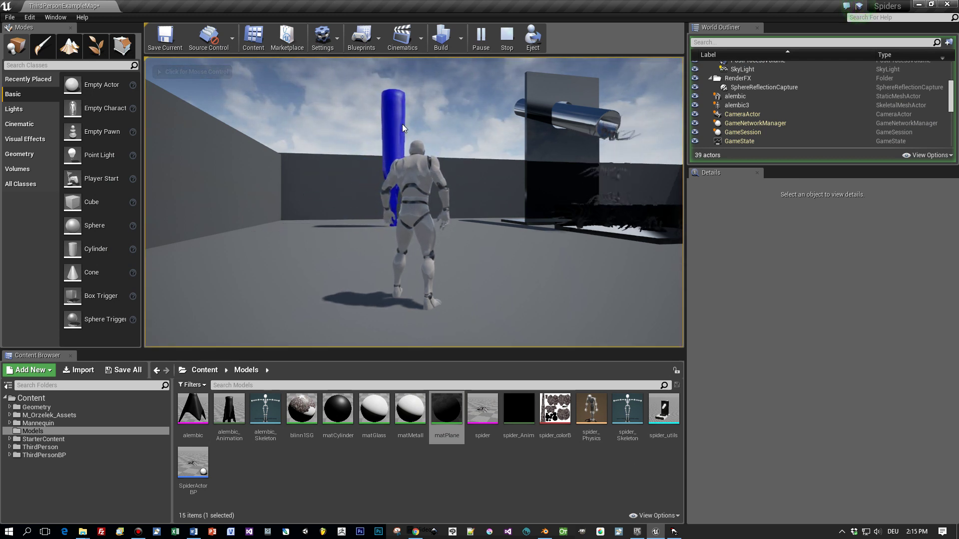
pyautogui.click(380, 167)
pyautogui.press('w')
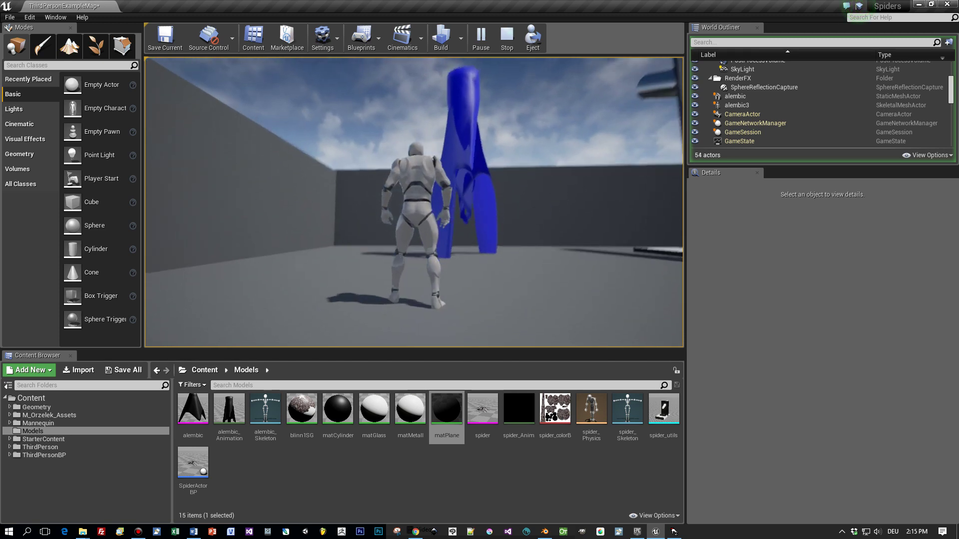
pyautogui.press('w')
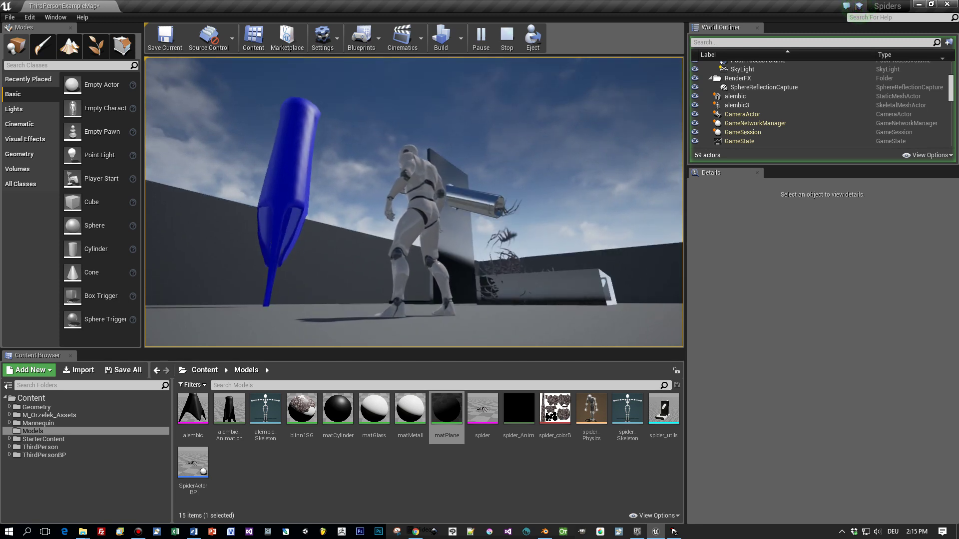